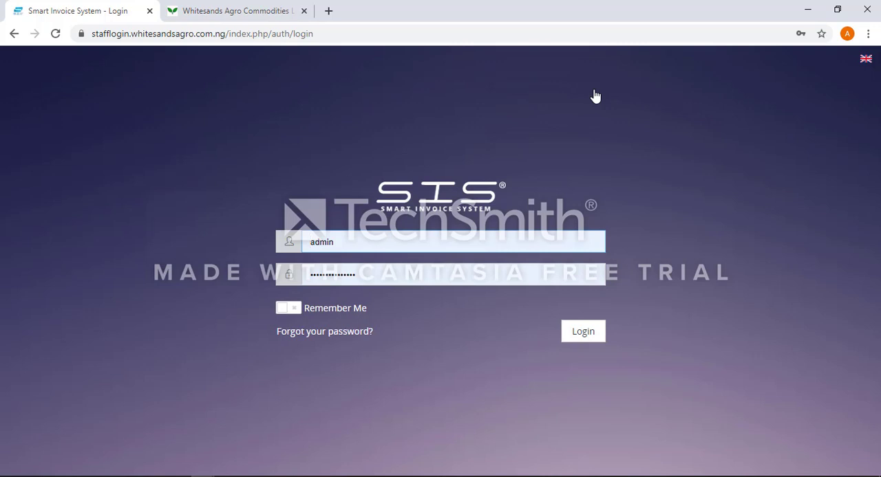
Log in with the prefilled admin credentials and open a new invoice form.
left_click(359, 245)
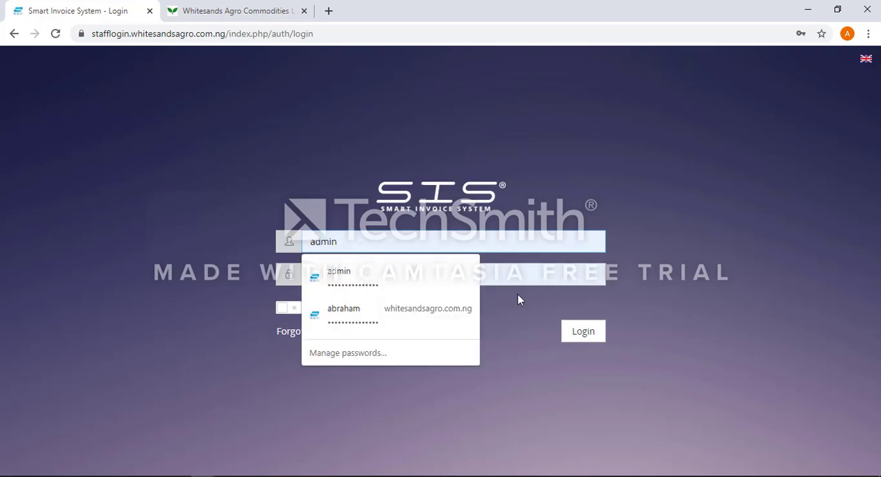
left_click(520, 276)
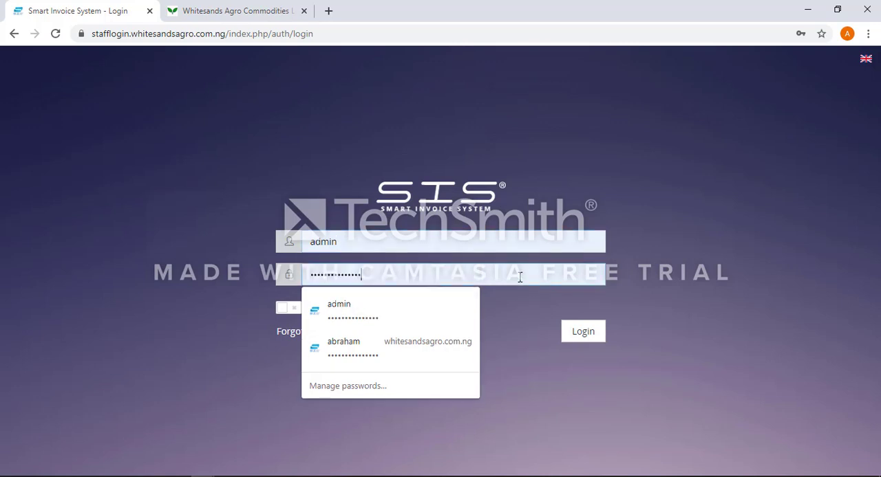
left_click(634, 365)
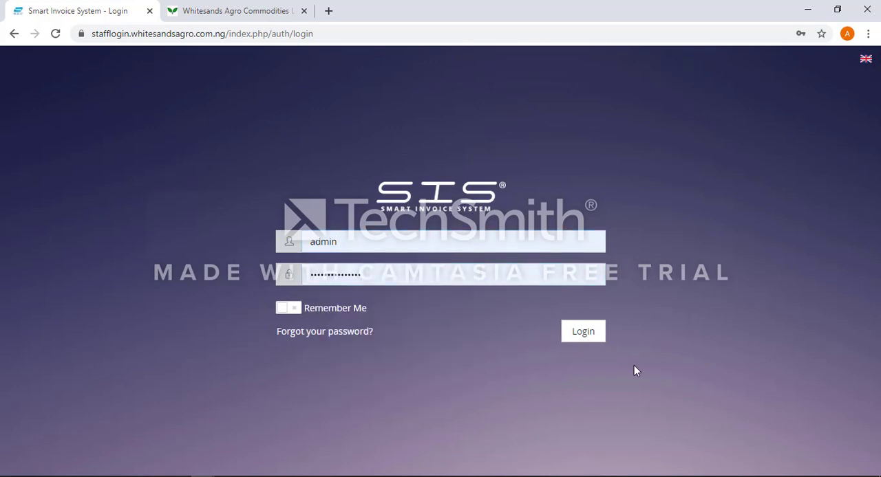
left_click(588, 336)
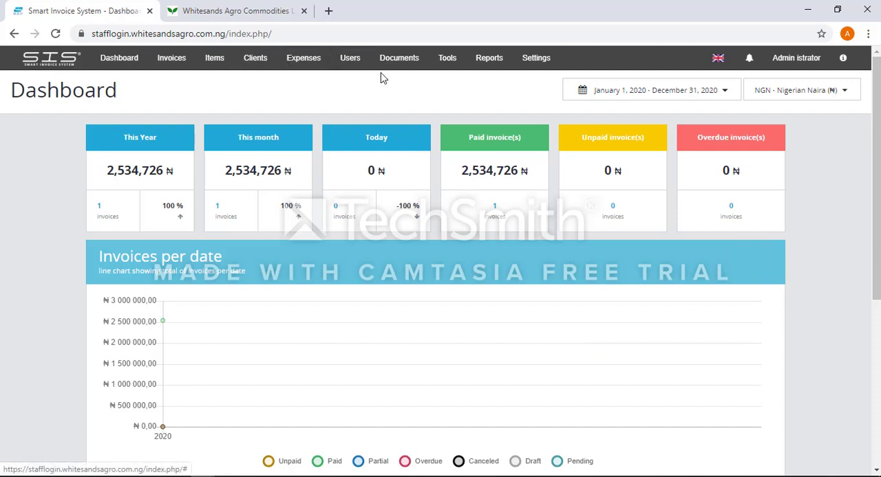
left_click(169, 60)
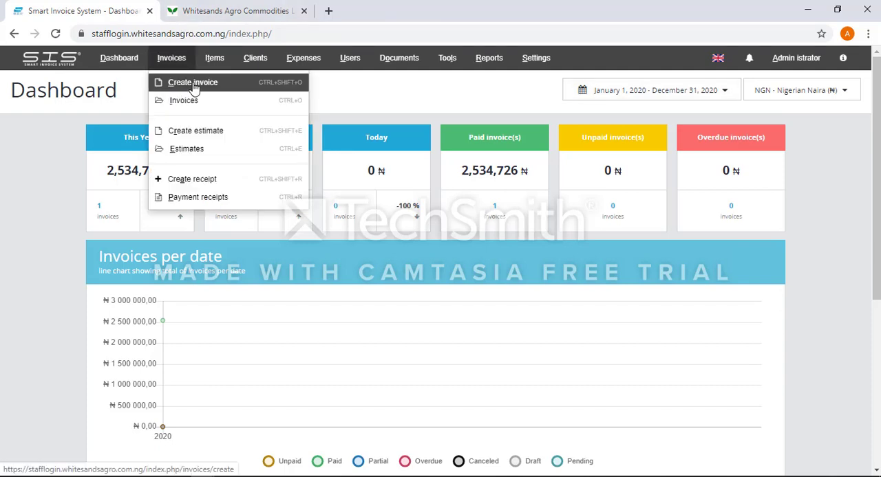
left_click(193, 83)
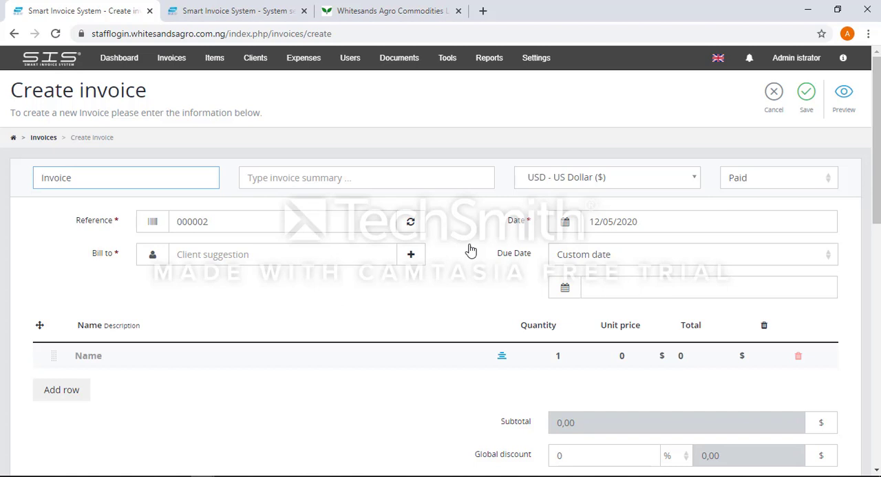
Try the Draft status on the invoice and set it back to Paid.
left_click(778, 179)
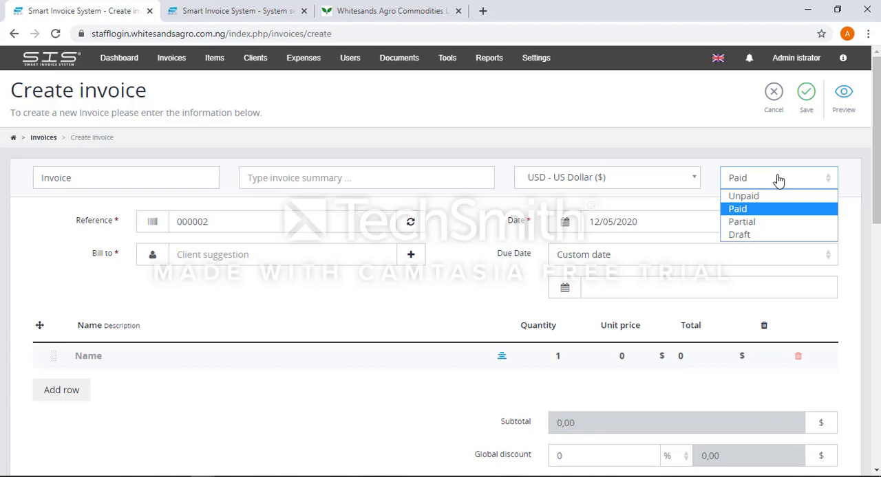
left_click(749, 236)
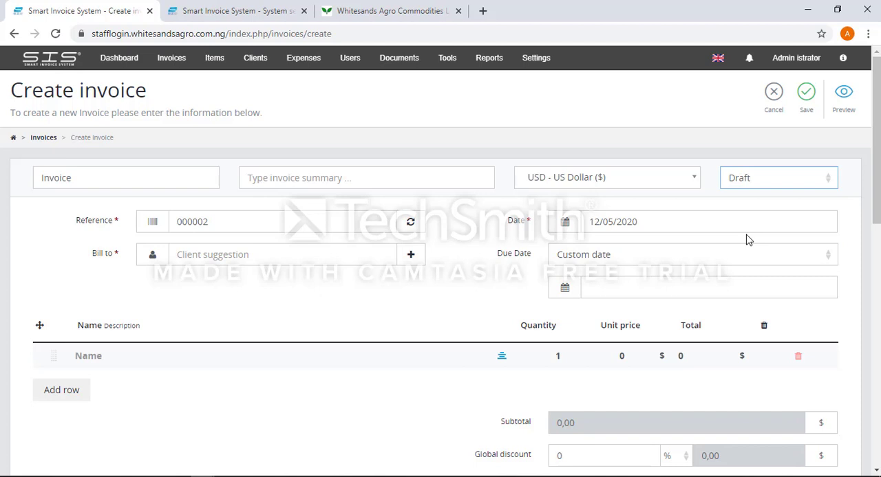
left_click(766, 180)
left_click(748, 209)
Set the invoice's due date to 21/05/2020 and replace it with the After 30 days option.
left_click(664, 220)
triple_click(663, 219)
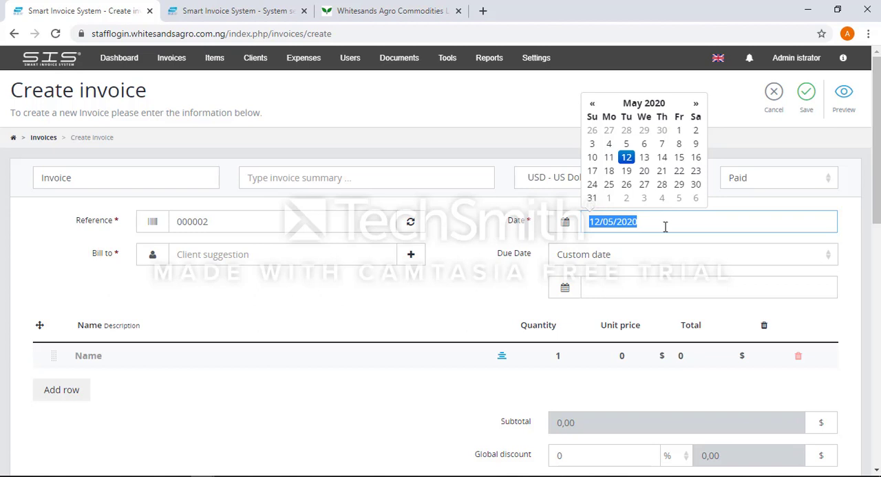
left_click(655, 290)
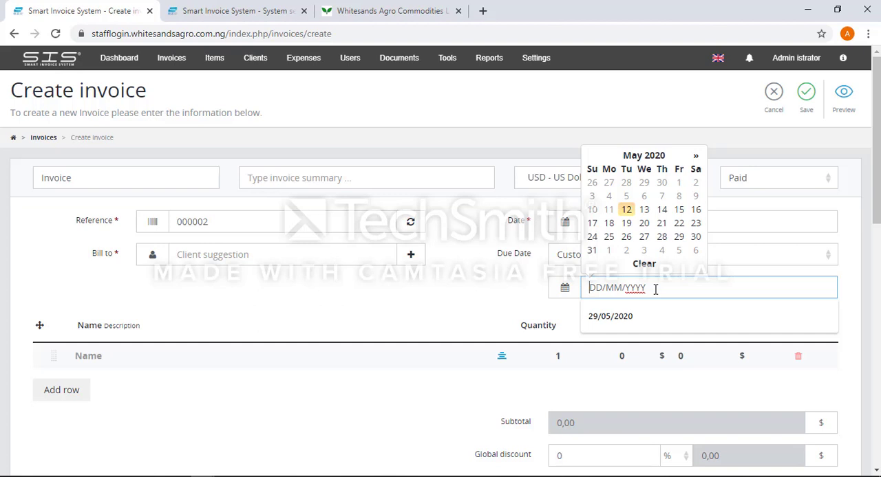
left_click(662, 226)
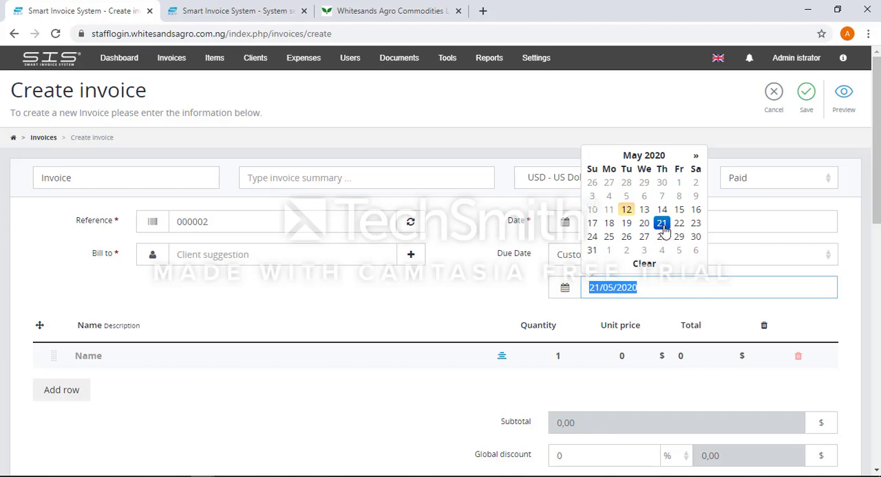
left_click(662, 291)
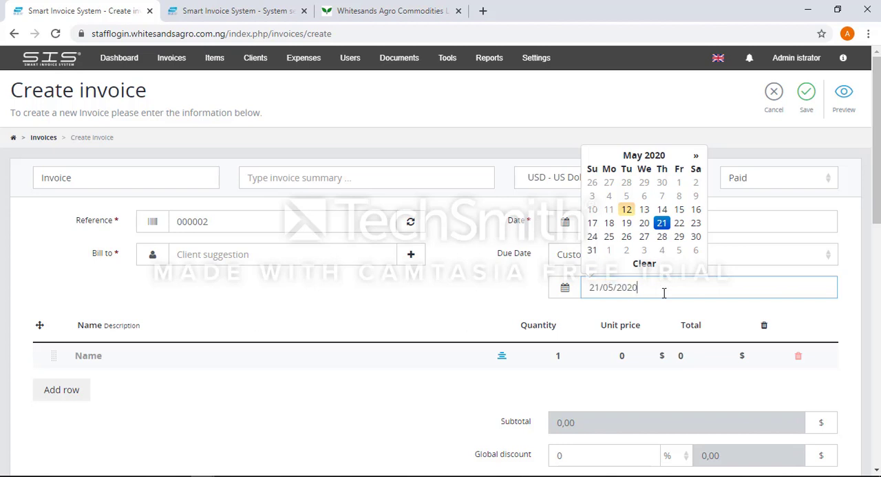
left_click(760, 258)
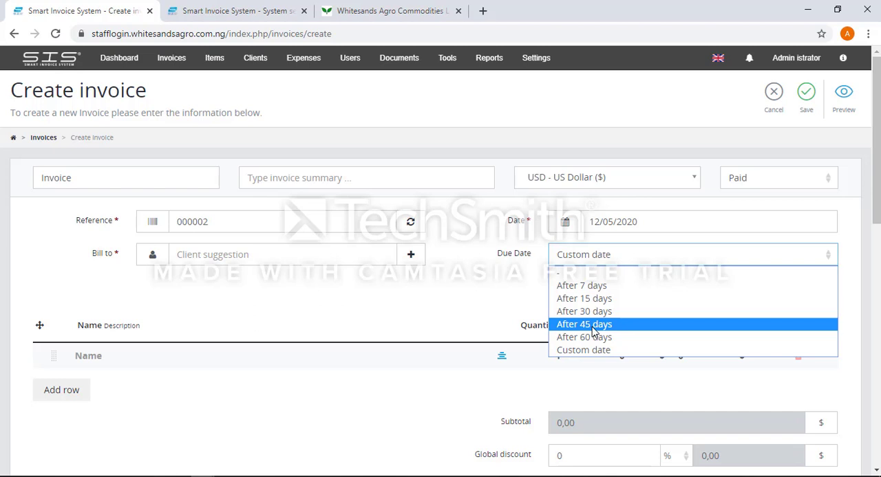
left_click(623, 311)
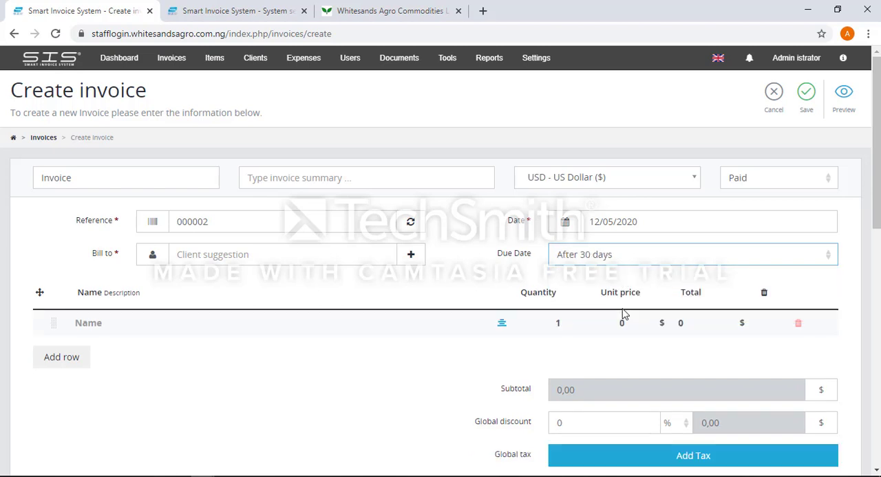
Set the invoice's due date to a custom date of 25/06/2020.
left_click(646, 261)
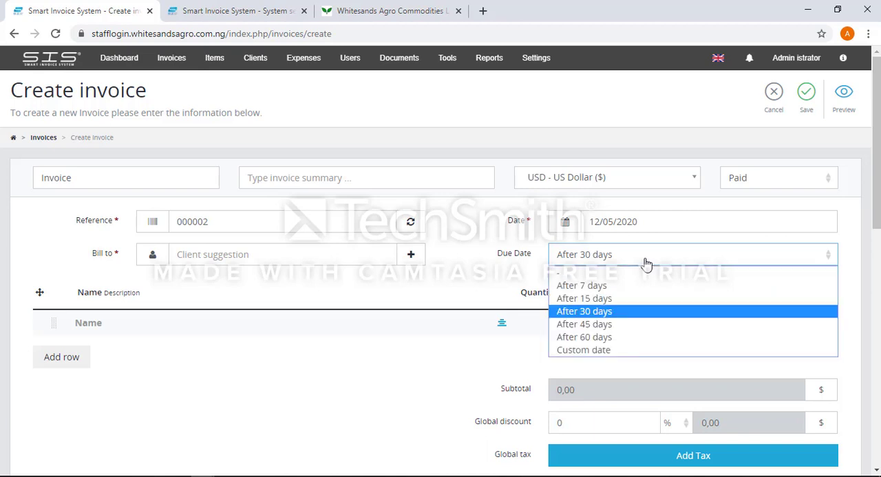
left_click(645, 262)
left_click(645, 262)
left_click(589, 352)
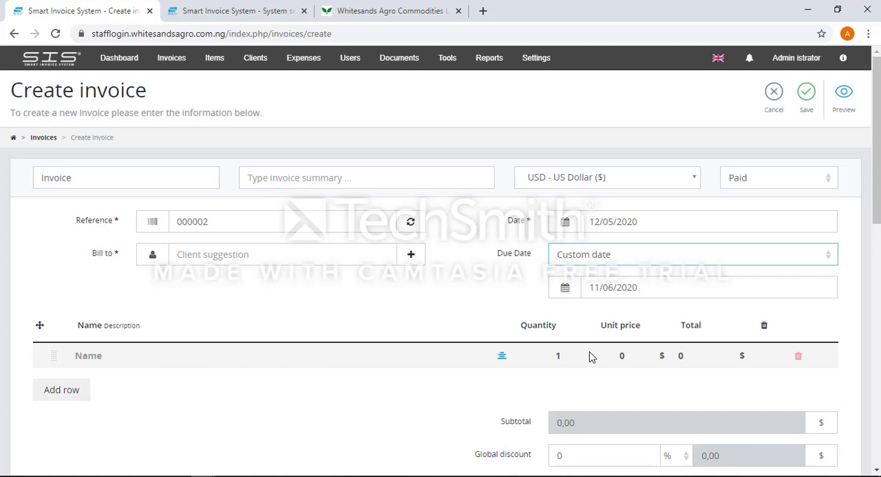
left_click(645, 290)
left_click(662, 223)
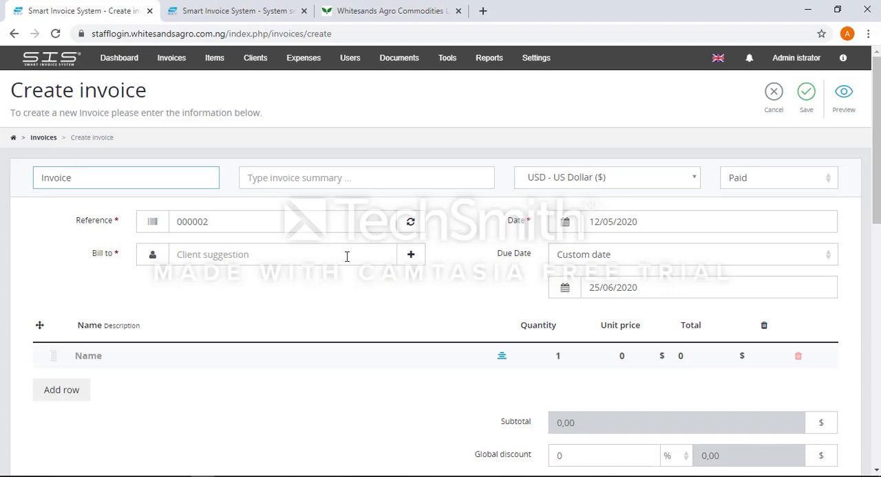
Start adding a new client for the invoice's Bill to entry and fill in the contact's name.
left_click(355, 256)
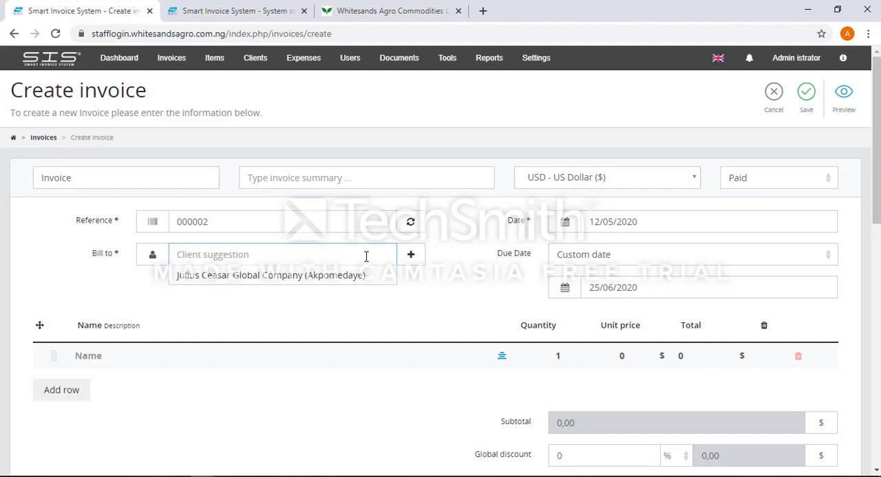
left_click(411, 257)
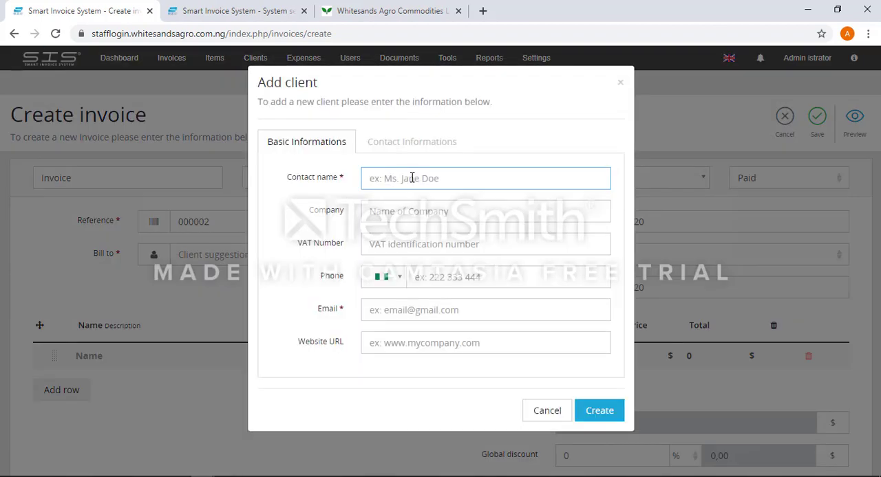
type("Mrs Stephens")
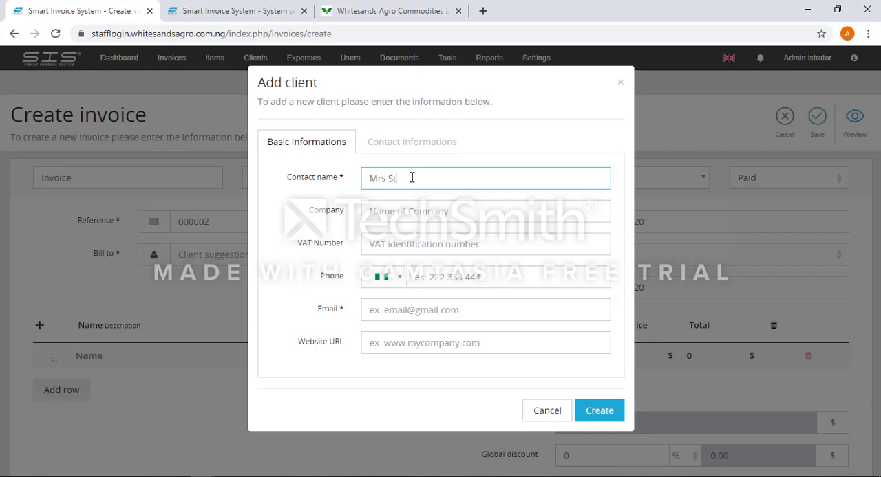
Enter Flourish Global Entreprises as the new client's company.
left_click(442, 216)
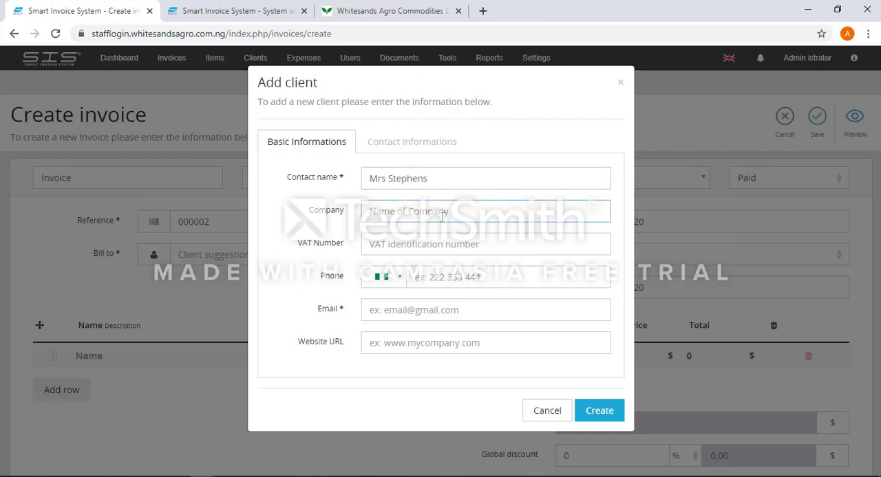
type("Flourish Global Entre")
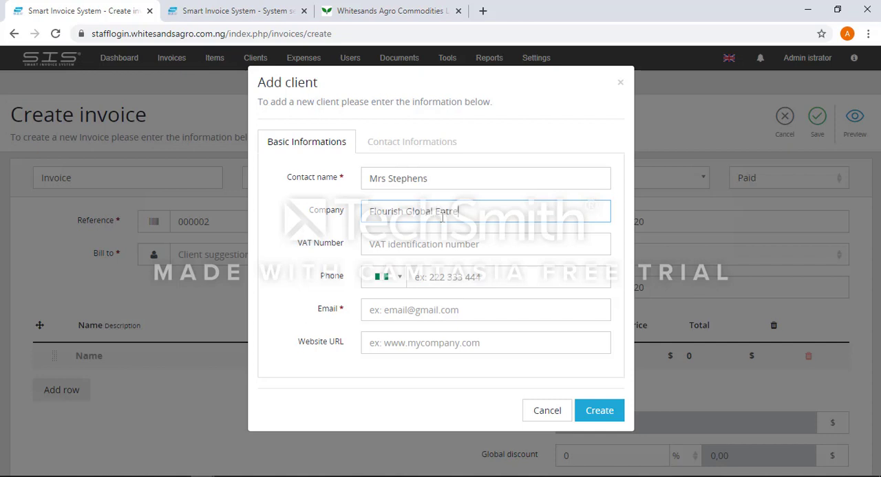
type("prises")
Set the client's phone country to New Zealand (+64) and enter the phone number, leaving the VAT number empty.
left_click(416, 249)
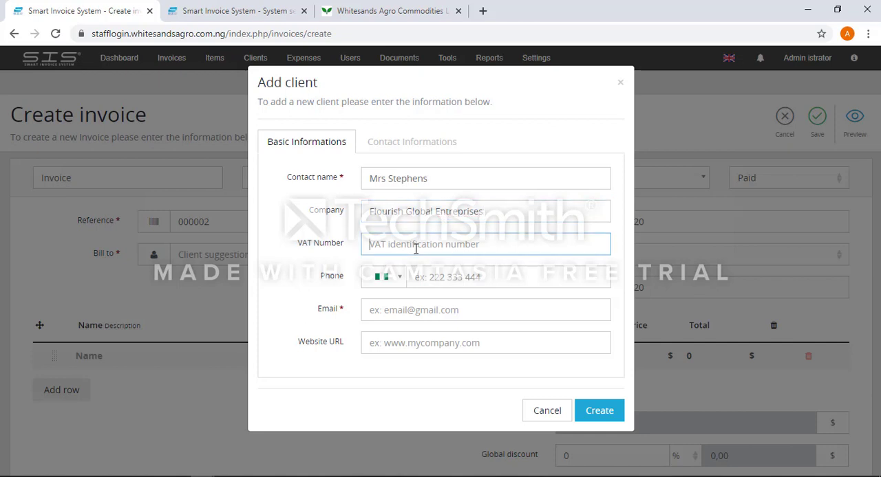
left_click(399, 279)
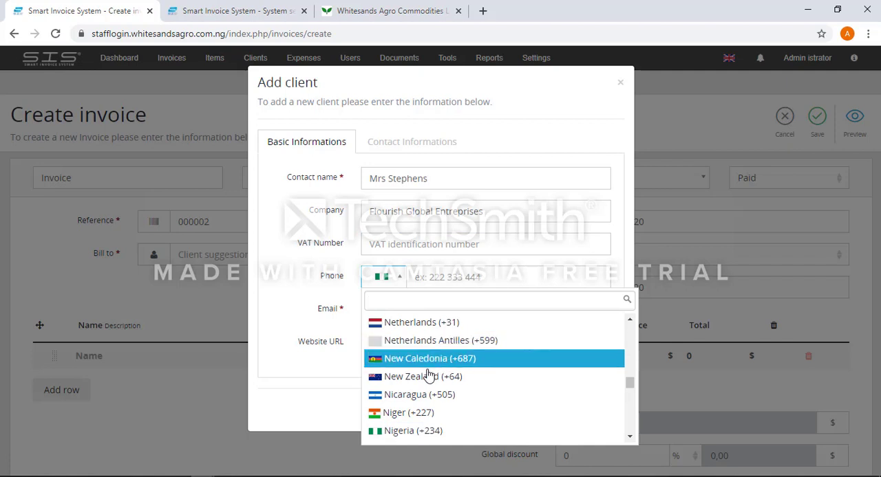
left_click(428, 377)
left_click(432, 282)
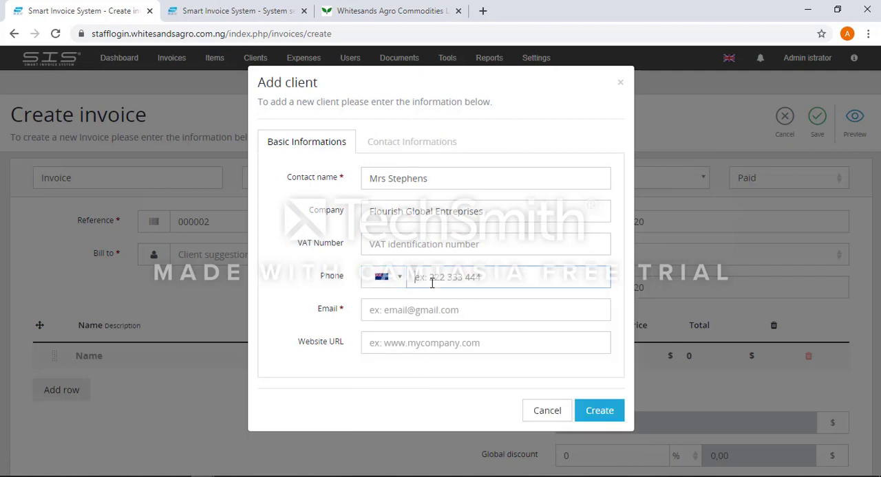
Fill in the new client's e-mail address.
left_click(435, 314)
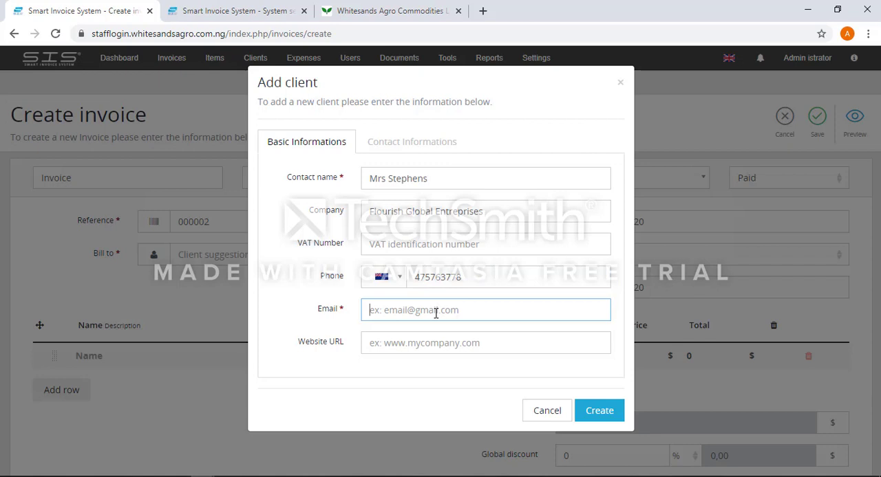
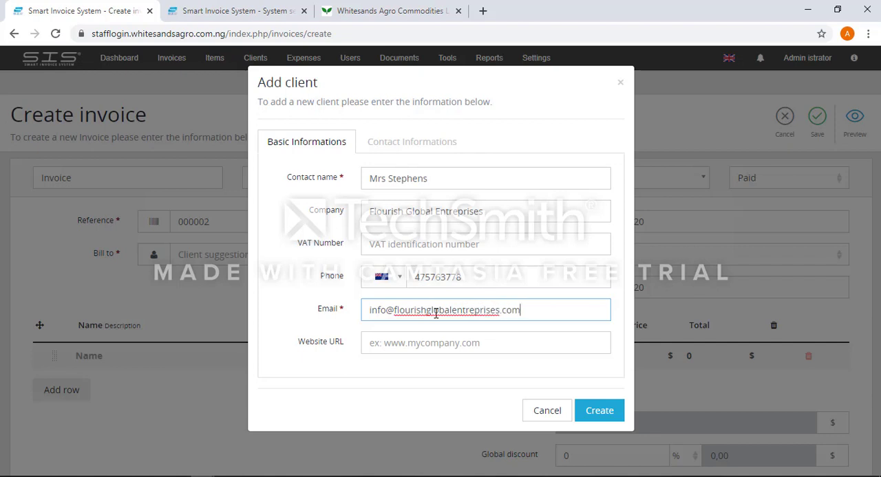
Enter flourishglobal.com as the new client's website URL.
left_click(408, 351)
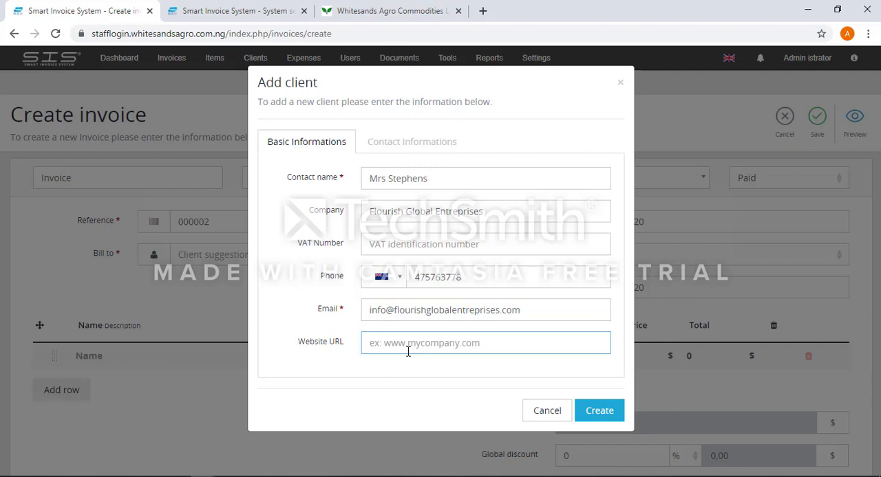
type("flour")
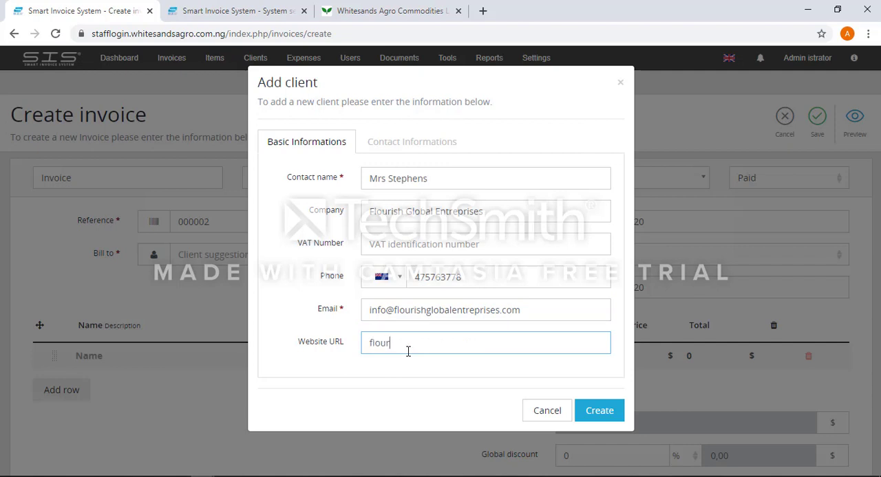
type("ishglobal.com")
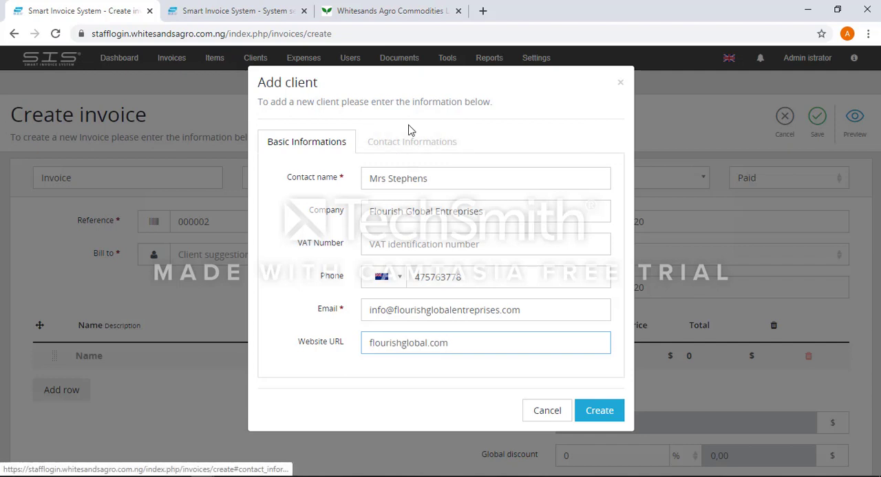
Fill in the first street address line in the new client's contact information.
left_click(405, 153)
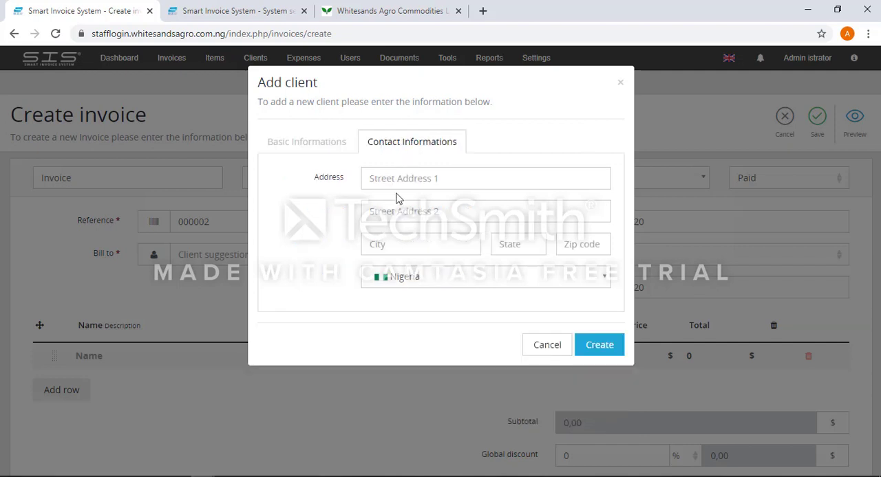
left_click(397, 183)
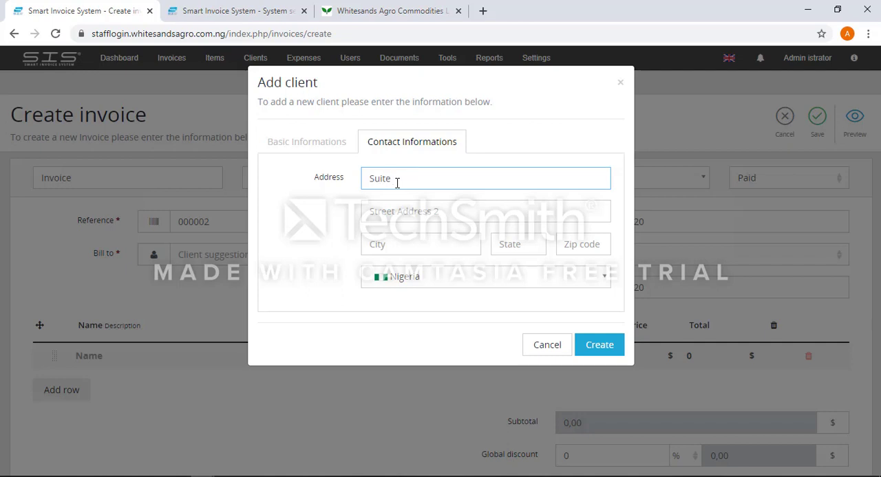
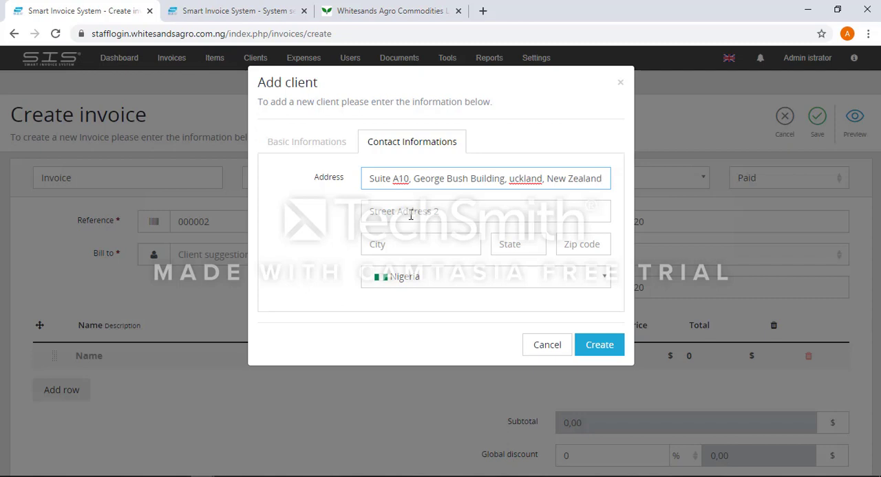
Fill in the client's city, choose New Zealand as the country without a state or zip code, and create the client.
left_click(412, 243)
type("uckland")
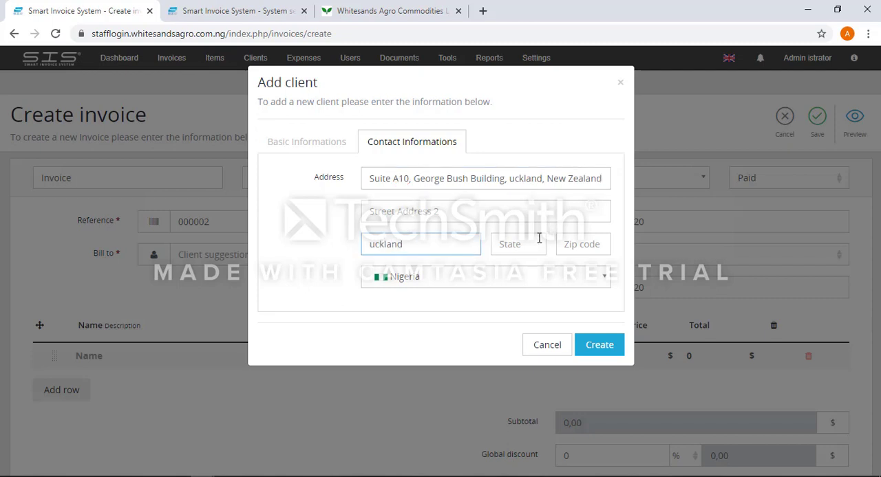
left_click(519, 245)
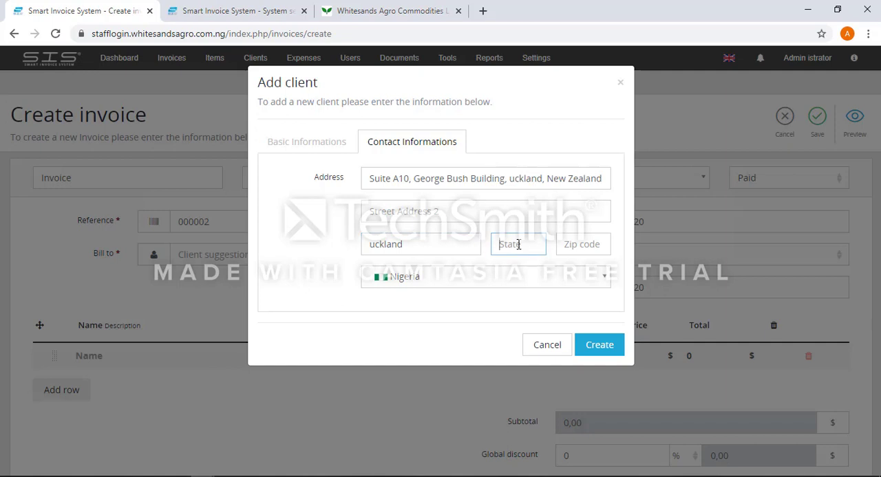
left_click(587, 251)
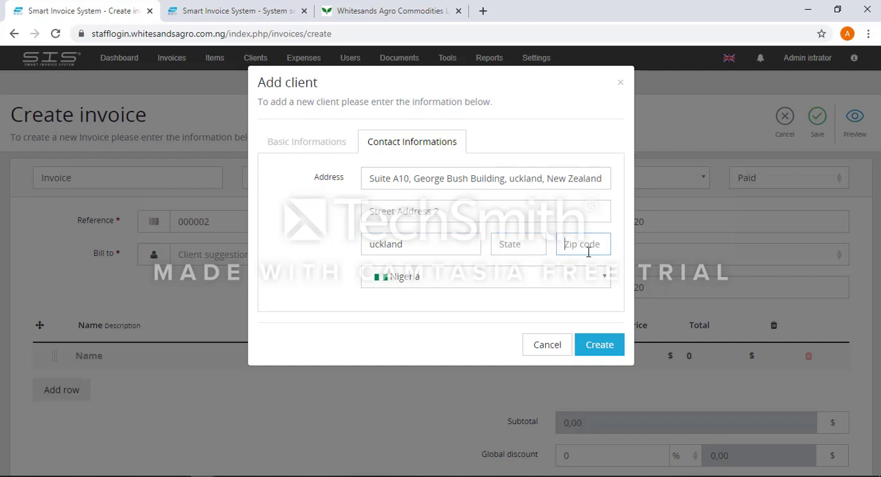
left_click(513, 275)
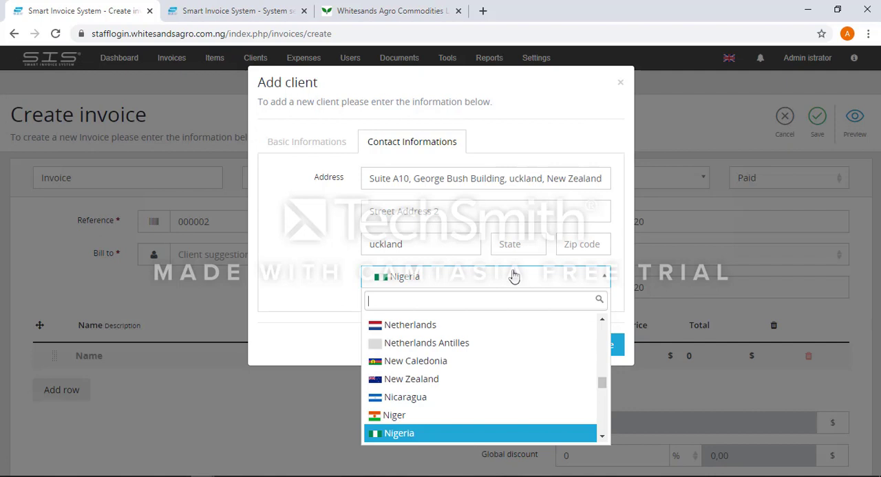
left_click(413, 384)
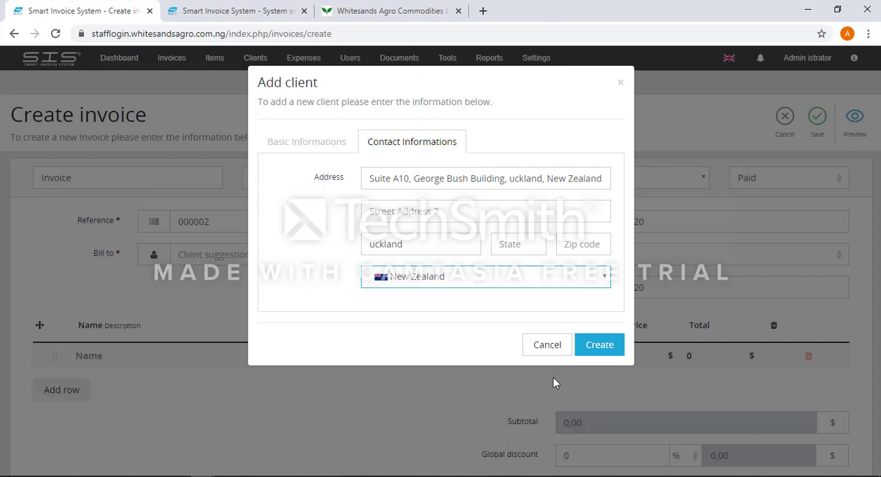
left_click(582, 353)
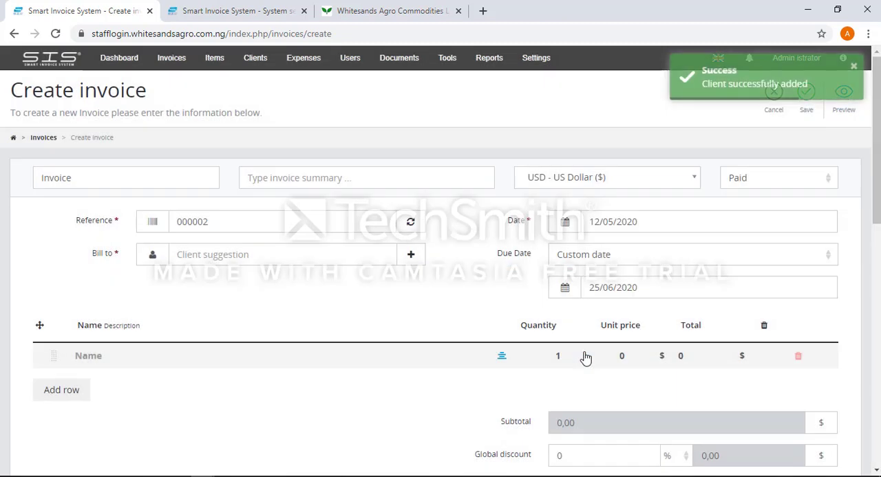
Bill the invoice to the newly added client, Flourish Global Entreprises.
left_click(264, 261)
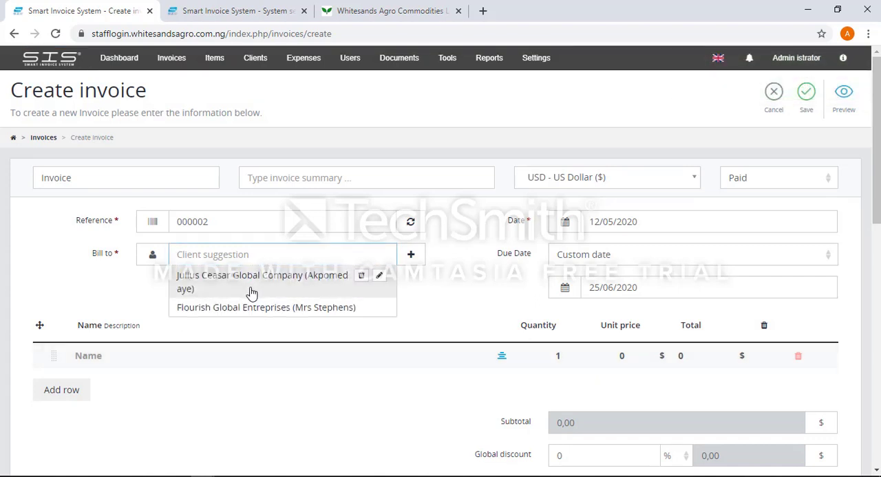
left_click(224, 306)
left_click(224, 306)
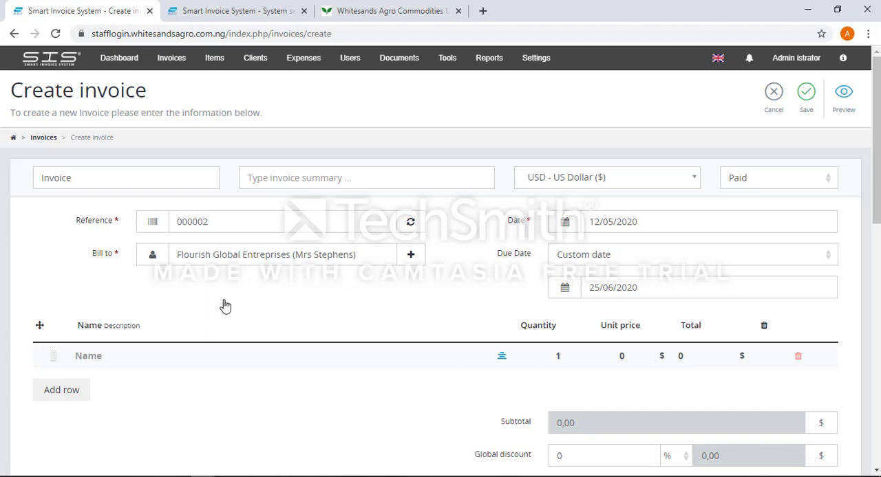
Fill the first invoice row with the item Ginger, quantity 30 and unit price 80000.
left_click(117, 359)
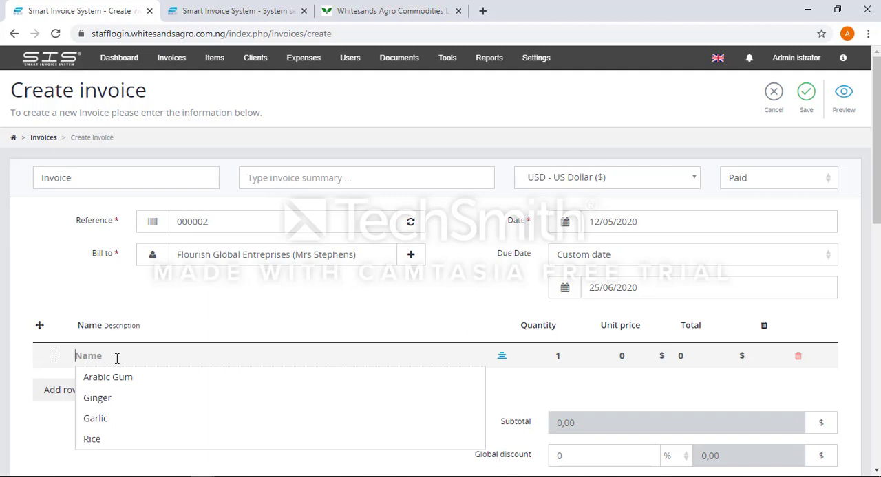
left_click(100, 399)
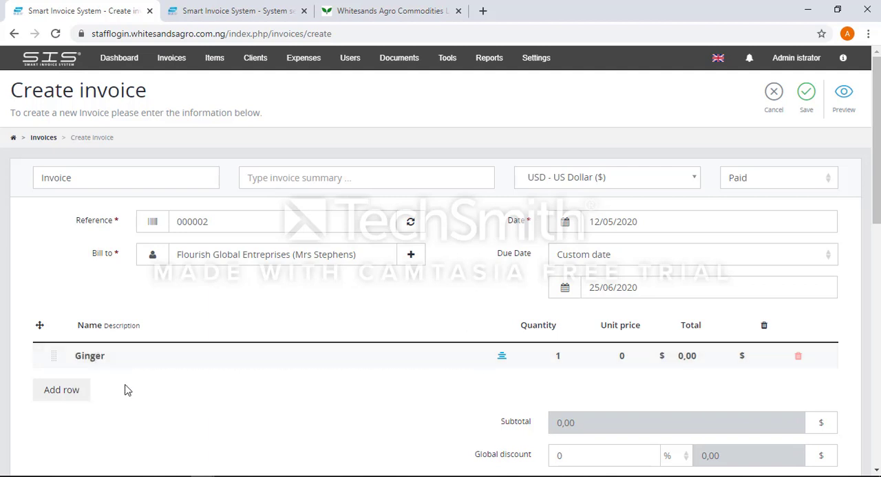
left_click(562, 358)
type("0")
type("3")
left_click(620, 354)
type("8000")
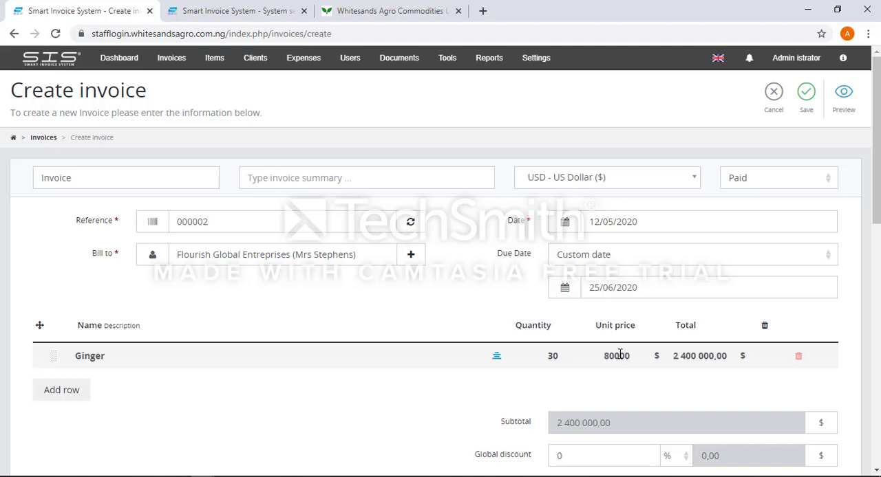
Add a second invoice row and name its item "10 Bags of Arabic Gum".
scroll(619, 354, "down", 1)
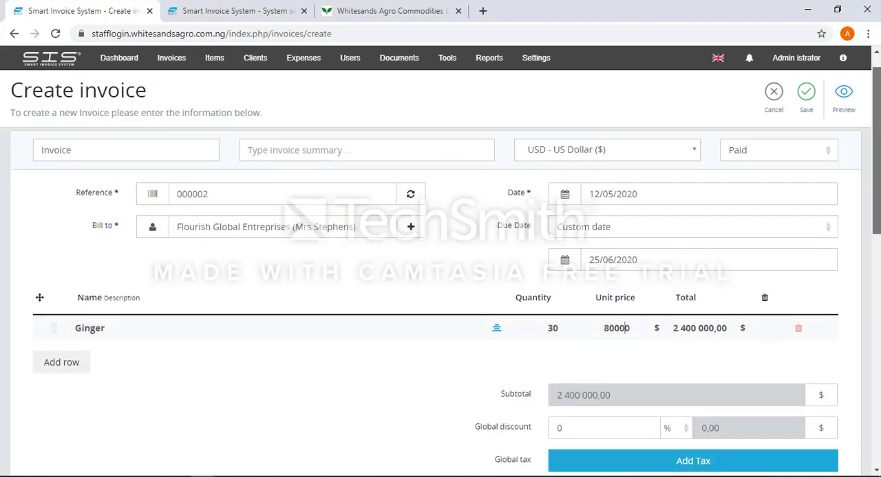
scroll(619, 355, "down", 3)
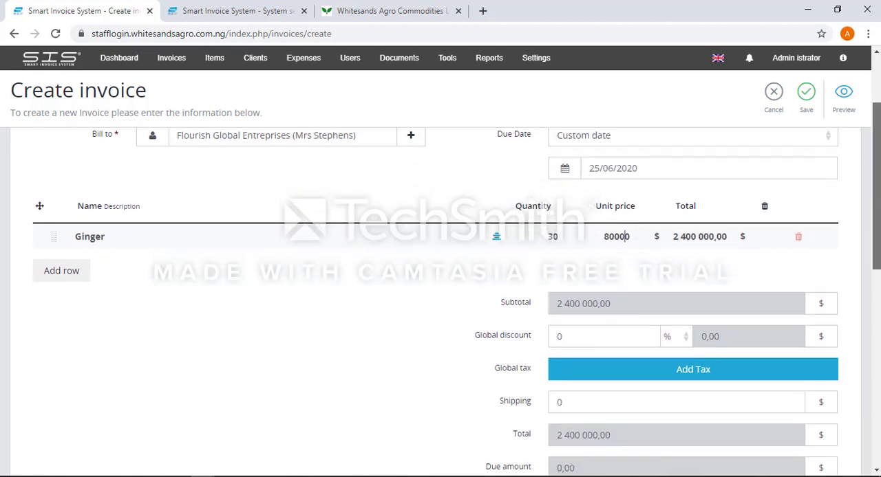
scroll(619, 354, "down", 1)
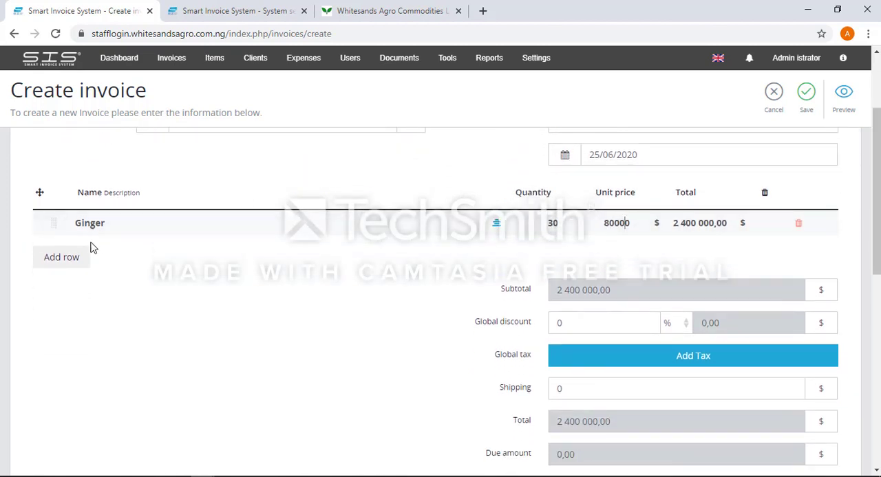
left_click(67, 260)
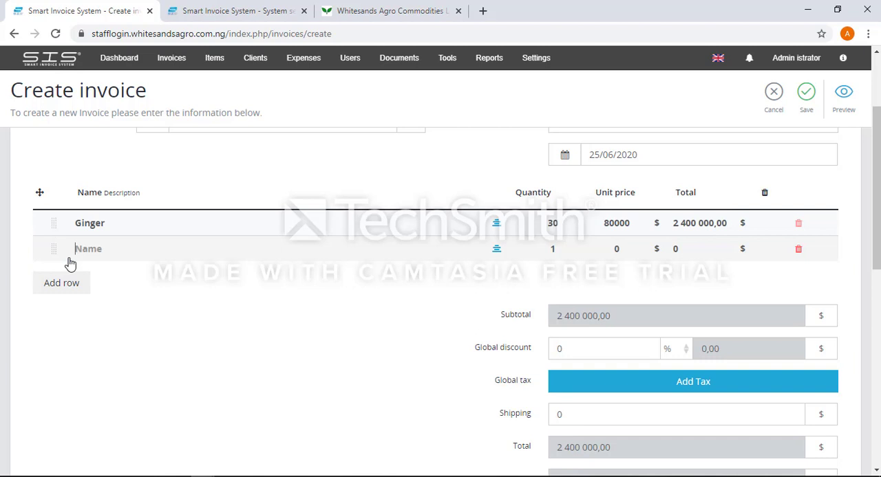
left_click(110, 253)
type("10 ")
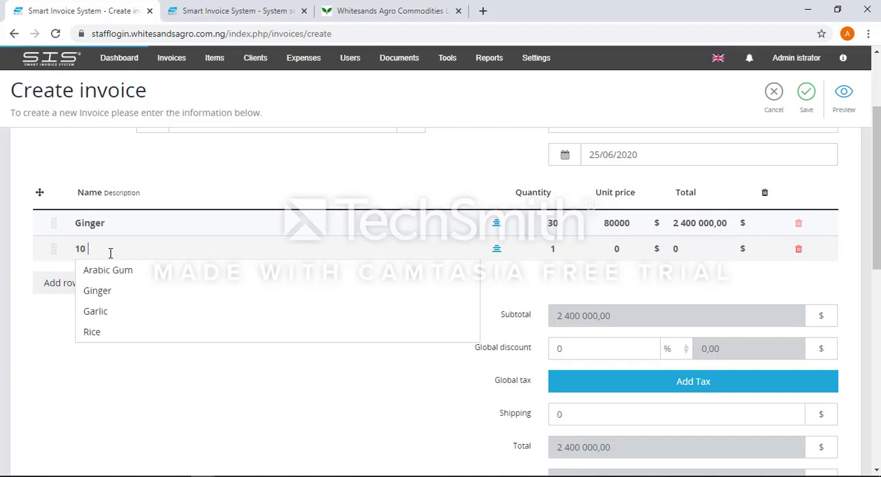
type("Bags o")
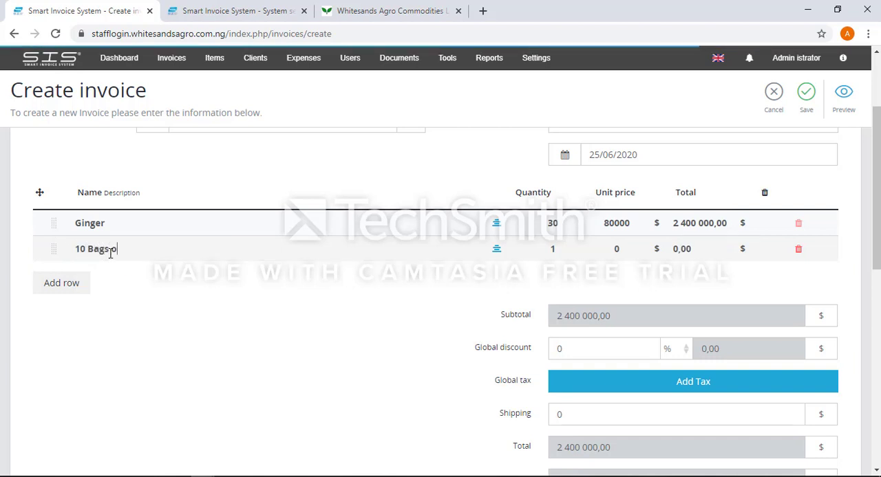
type("d")
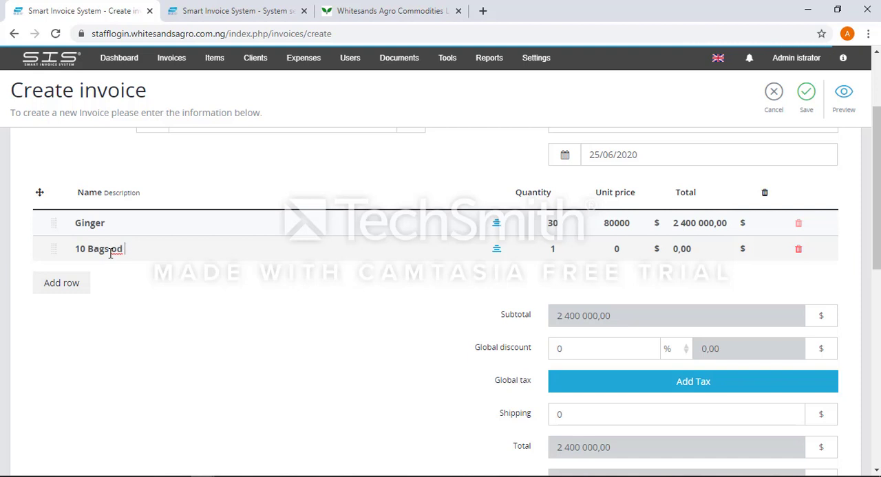
key("BackSpace")
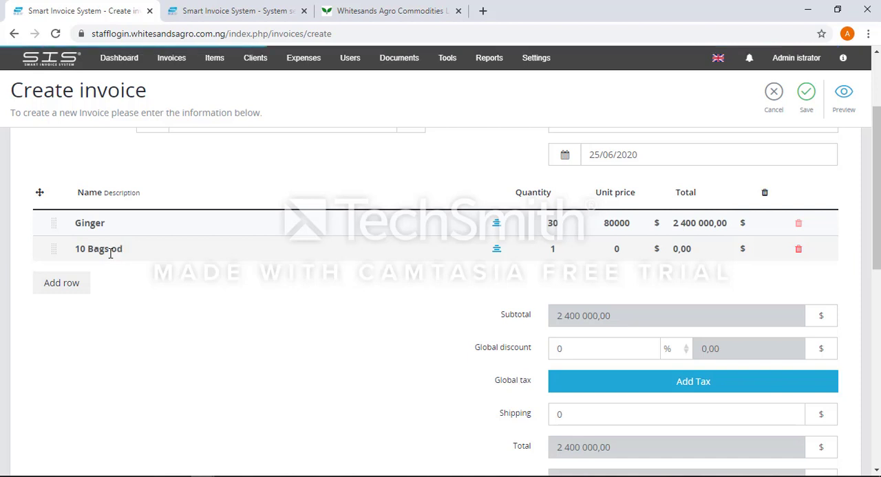
key("BackSpace")
type("f ")
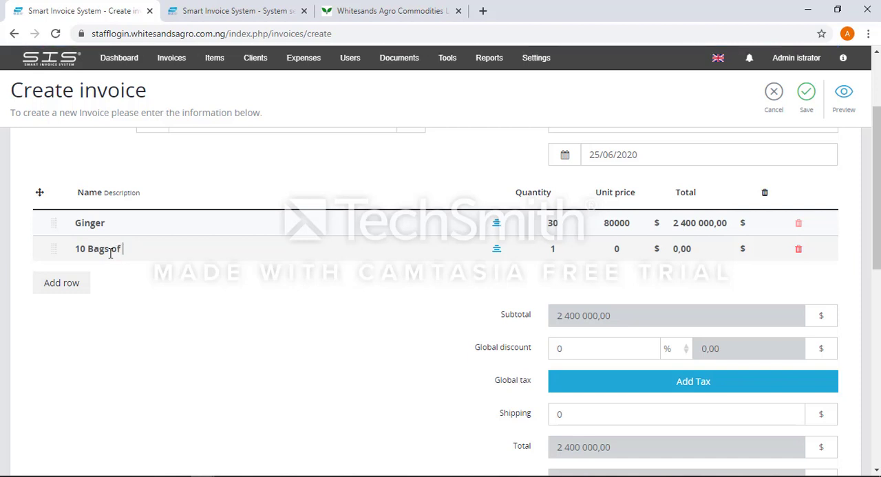
type("Arabic Gum")
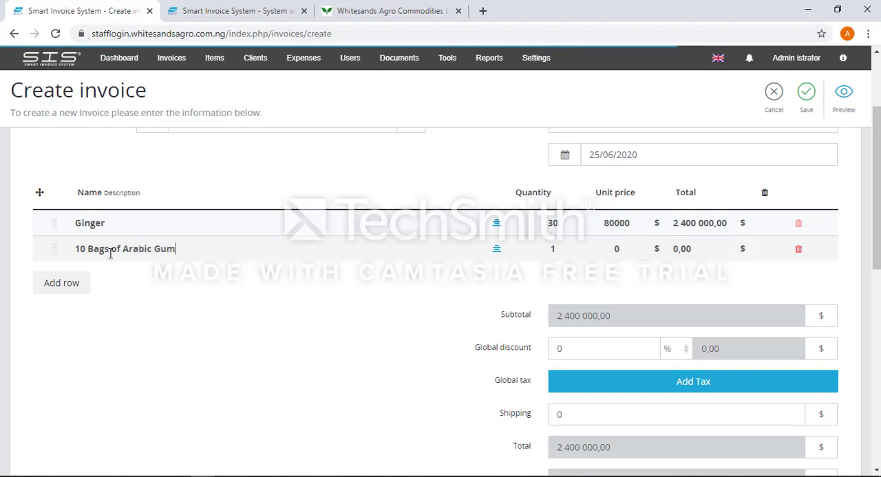
Set the Arabic Gum row's quantity to 56 and its unit price to 70000.
double_click(553, 251)
type("56")
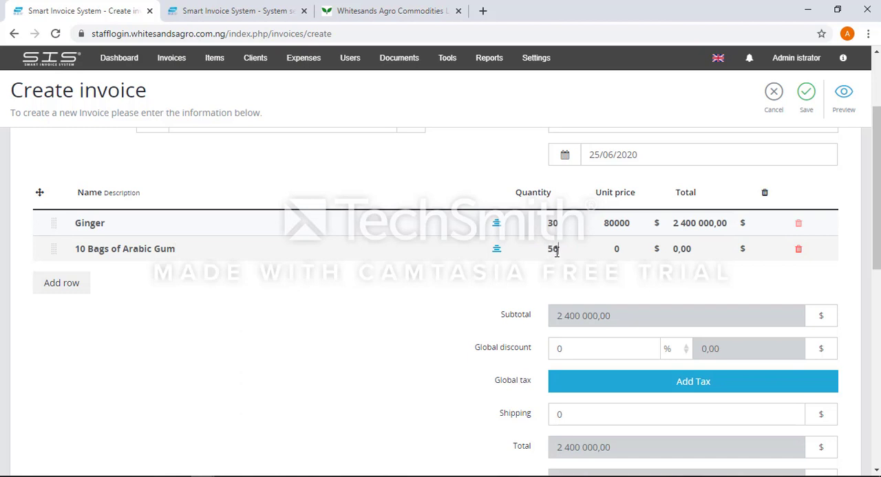
double_click(615, 249)
type("70000")
Set the invoice's global discount to 2 %.
scroll(663, 301, "down", 1)
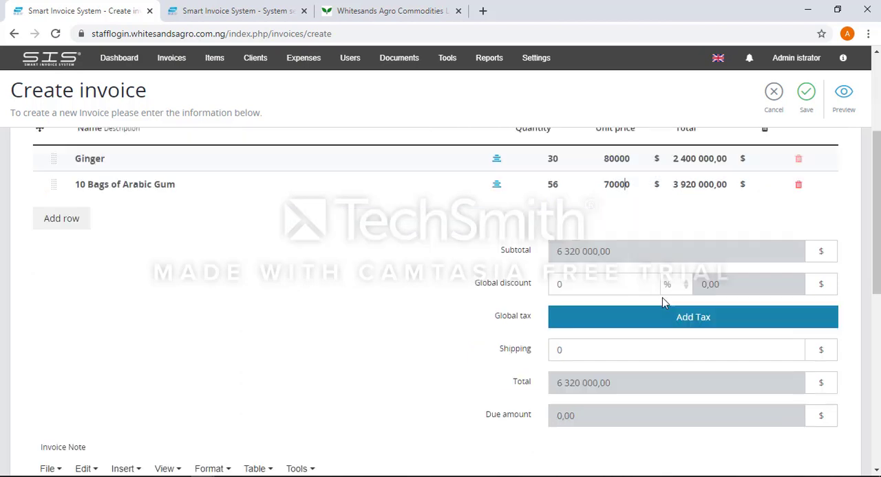
left_click(585, 283)
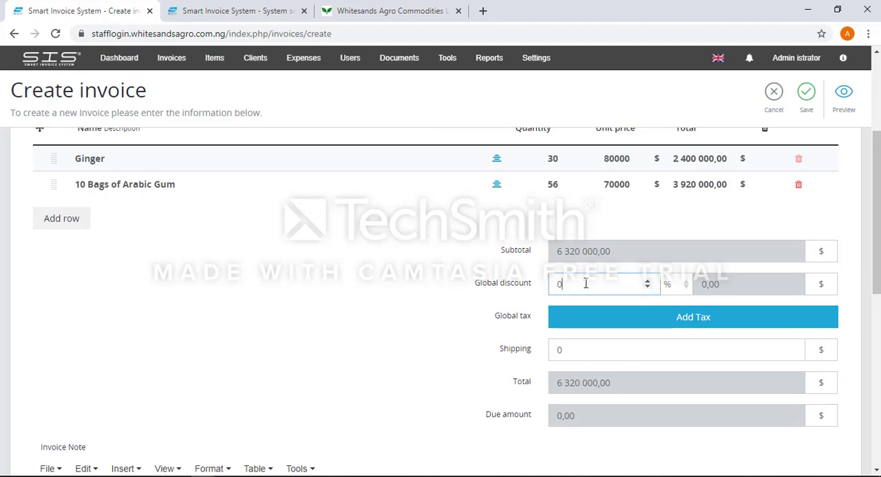
key("BackSpace")
type("2")
left_click(749, 289)
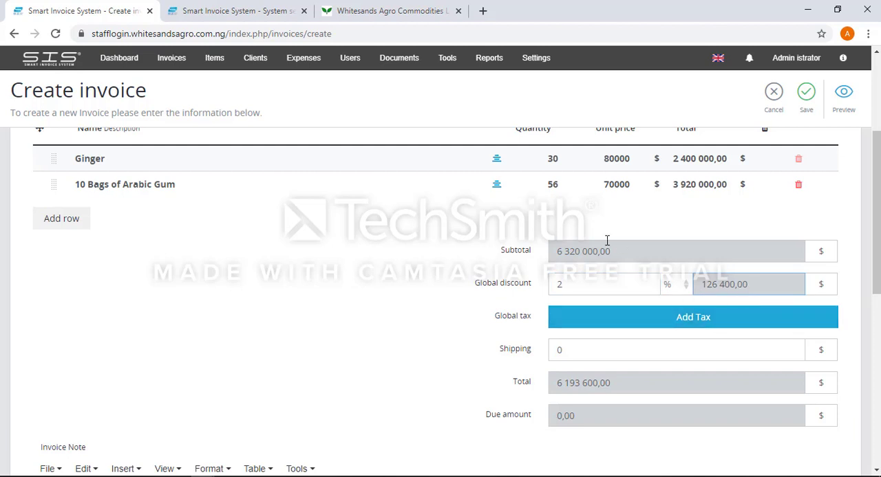
left_click(687, 321)
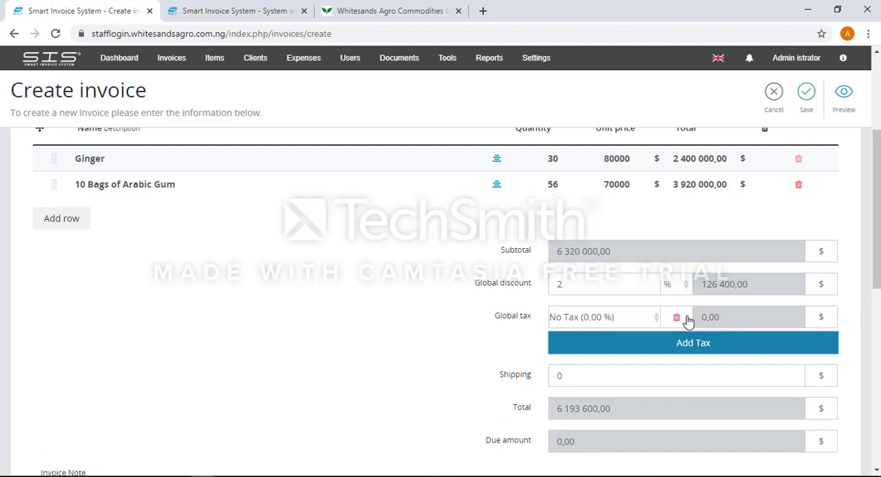
left_click(612, 321)
left_click(610, 320)
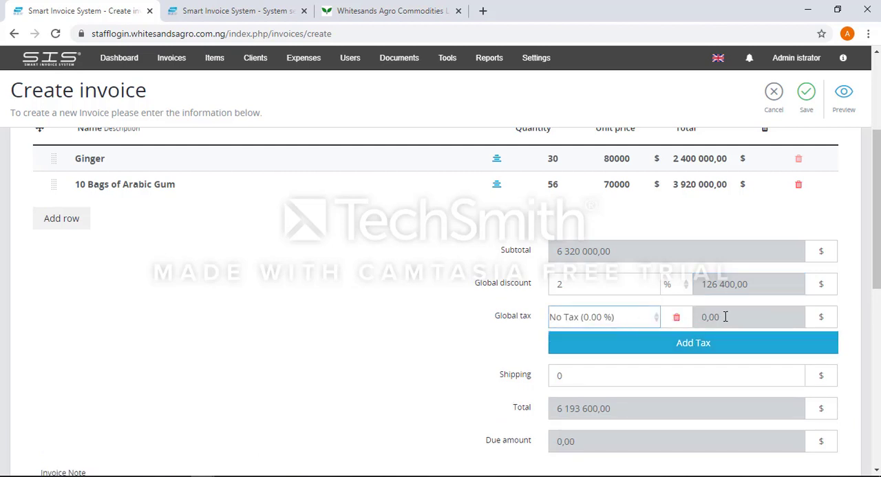
left_click(722, 317)
left_click(624, 324)
left_click(569, 321)
left_click(615, 342)
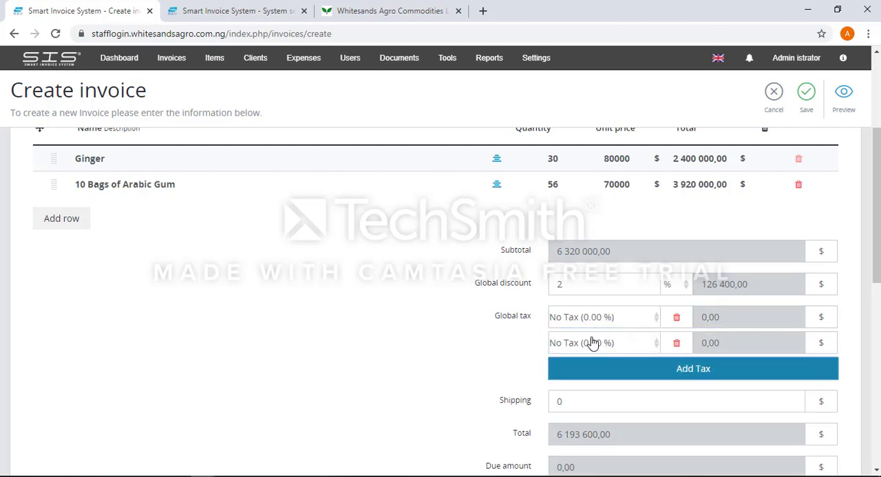
left_click(570, 346)
left_click(655, 349)
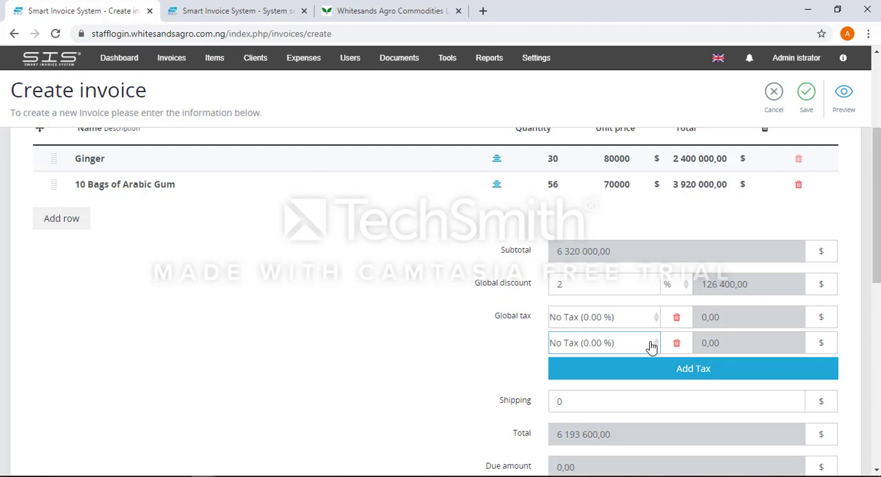
left_click(677, 344)
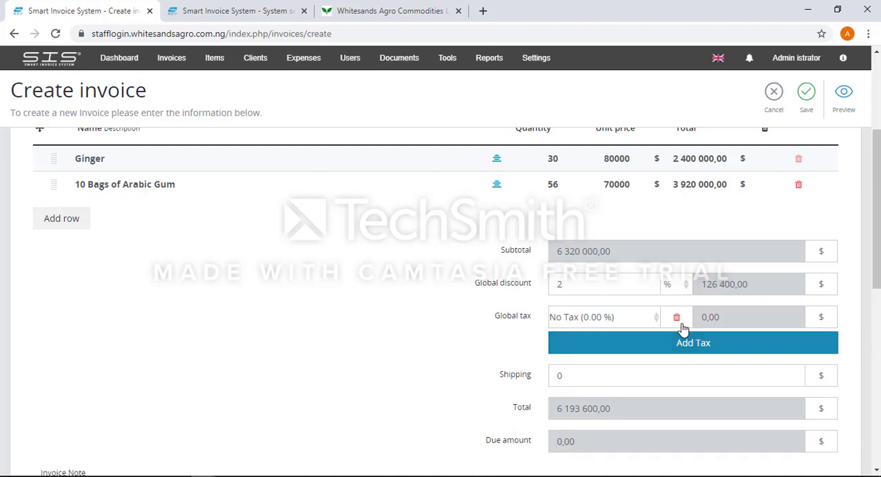
left_click(677, 317)
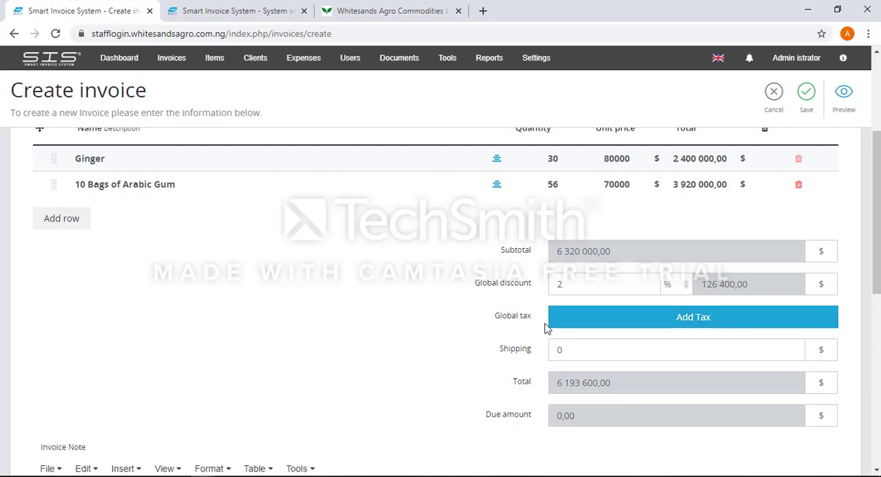
Write an invoice note asking the client to call the given phone number upon receipt of this invoice.
left_click(573, 358)
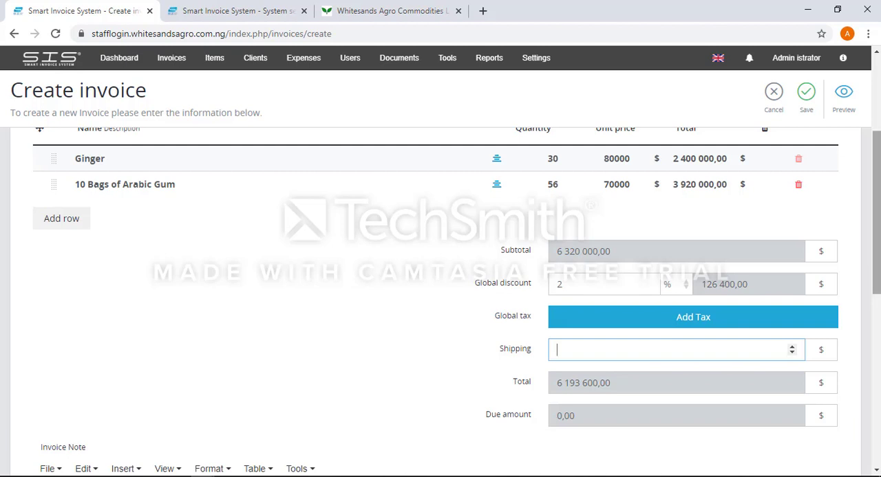
scroll(496, 299, "down", 3)
left_click(344, 328)
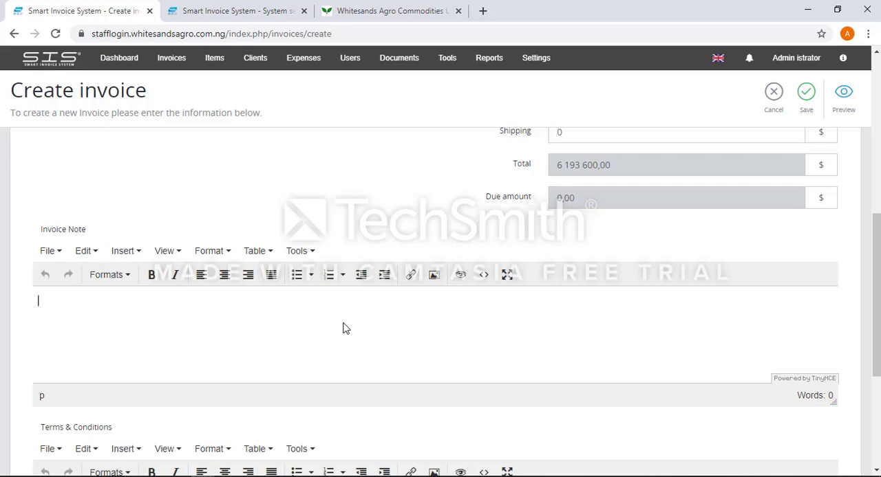
type("Please call 07989838 ")
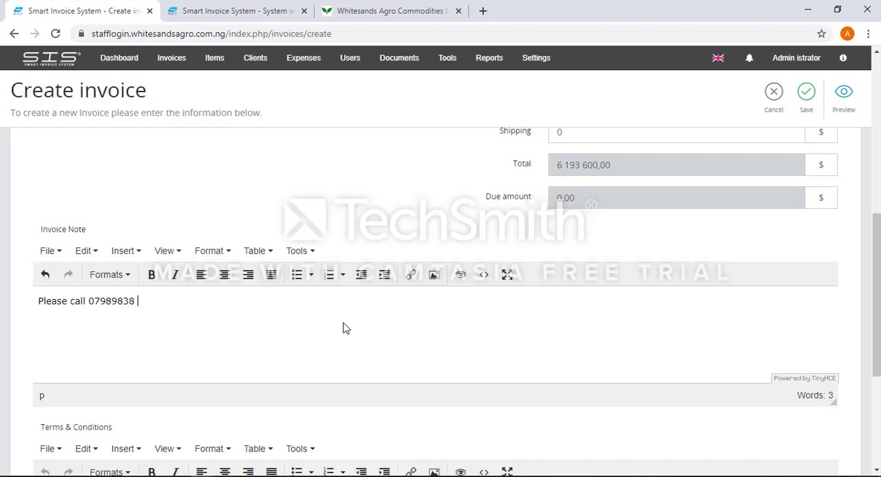
type("upon receipt of r")
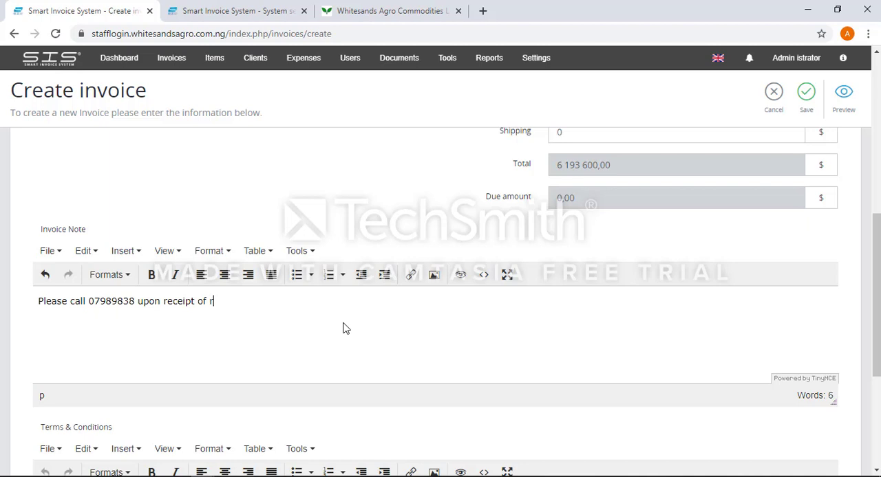
type("his invoice")
left_click(213, 302)
key("BackSpace")
type("t")
Enter the terms and conditions "This invoice must be acknowledge and fulfilled in less than 10 days of delivery".
scroll(482, 310, "down", 3)
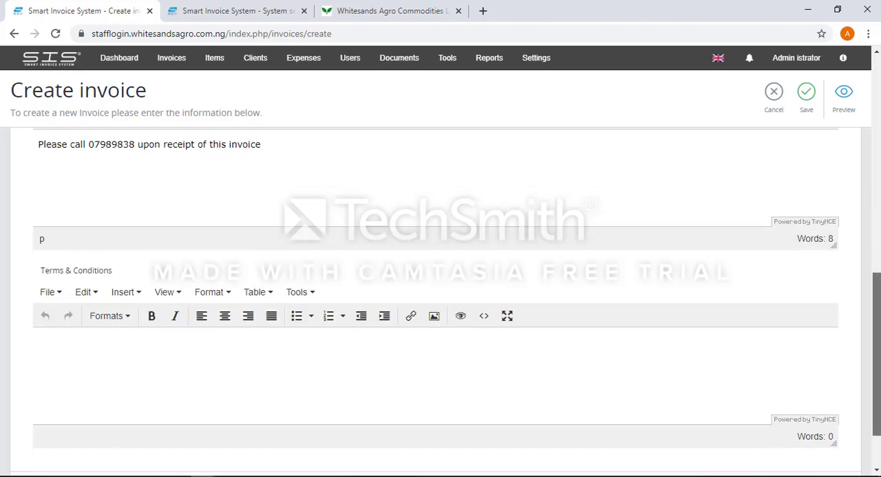
left_click(434, 351)
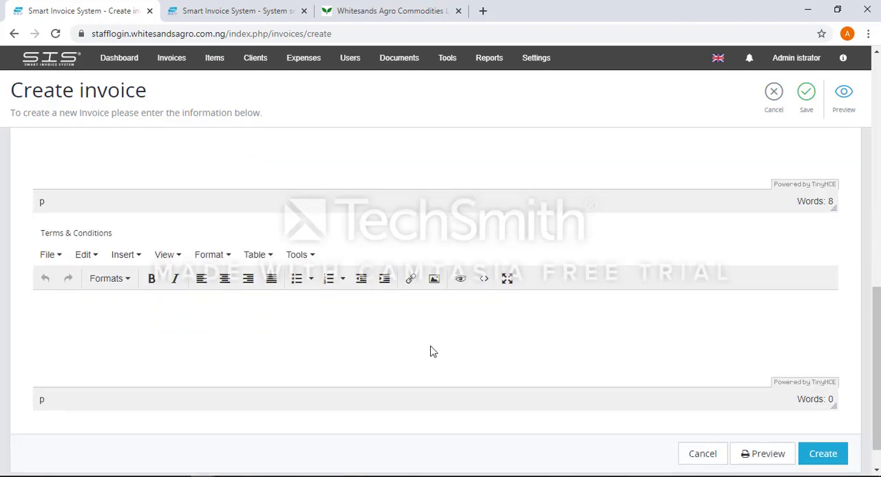
type("This invoice must be a")
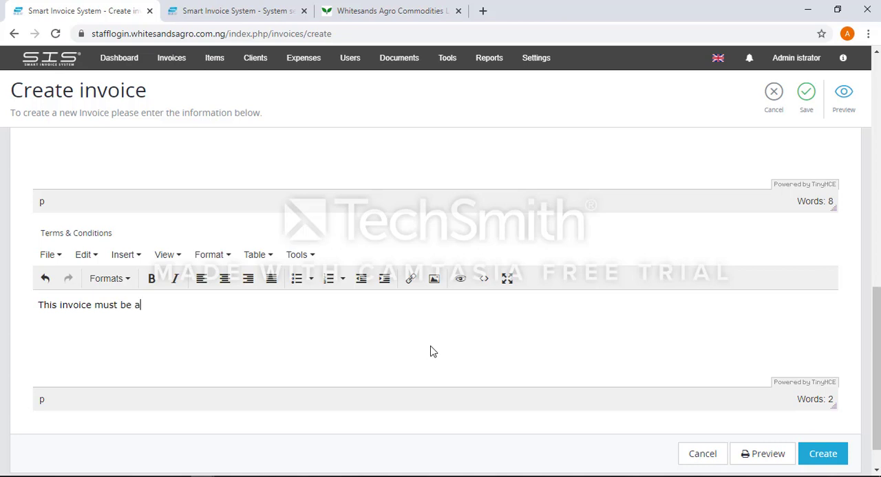
type("cknowledge a")
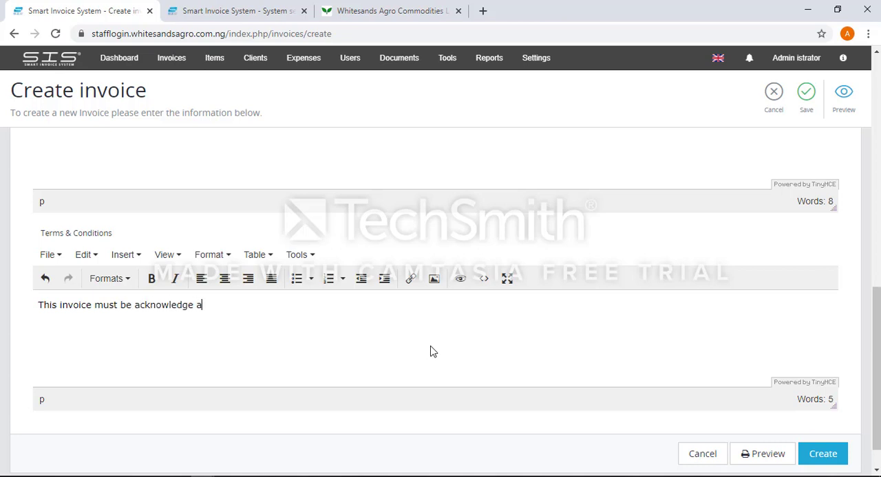
type("nd fulfilled in le")
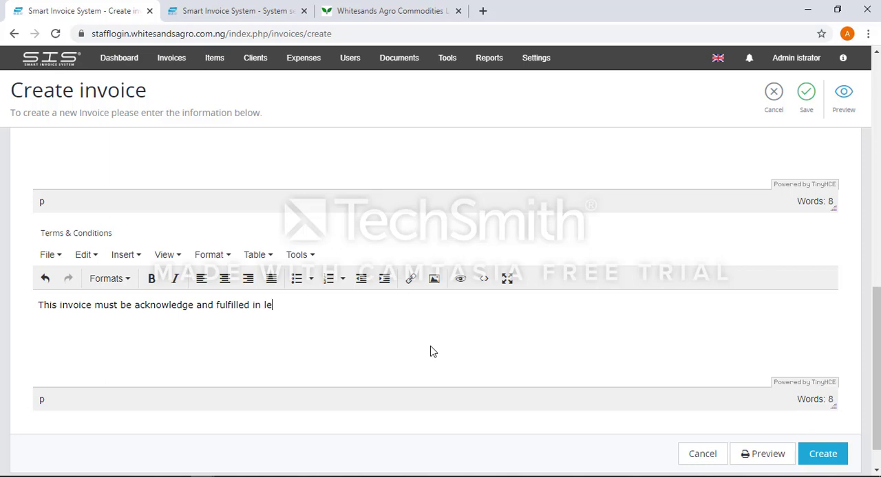
type("ss than 10 ")
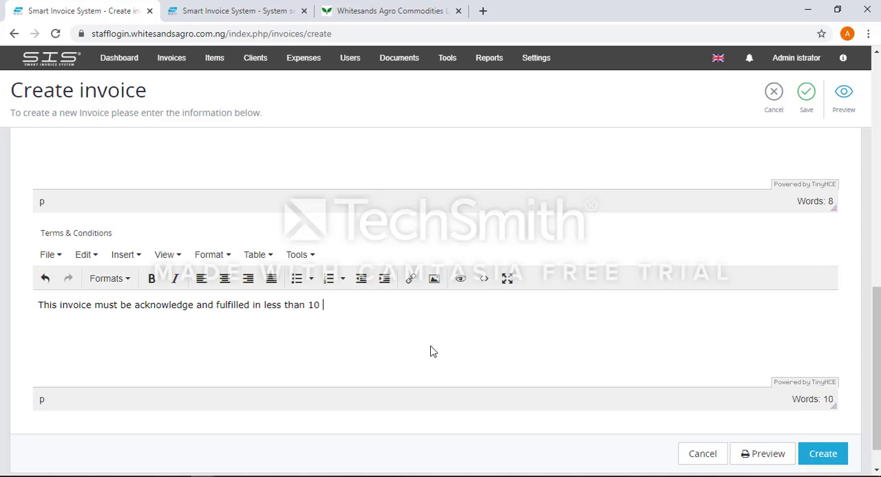
type("days of delivery")
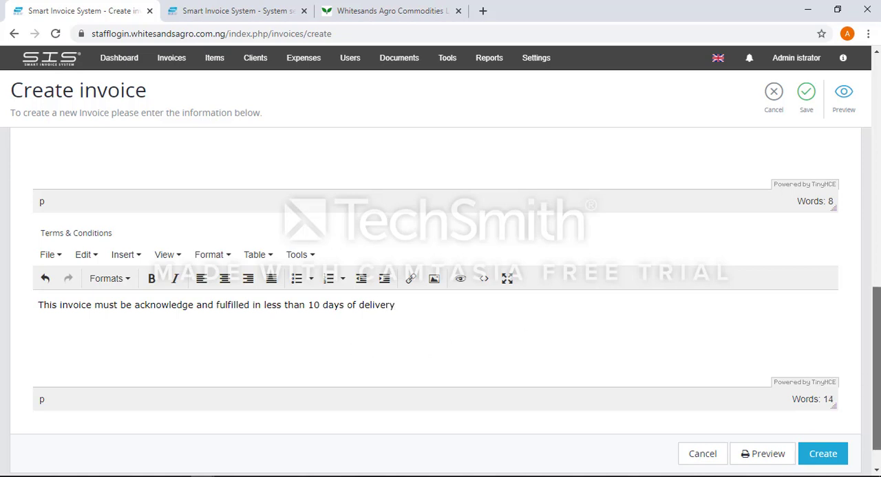
Replace the invoice's title with "Flourish Global Invoice".
left_click_drag(875, 370, 875, 139)
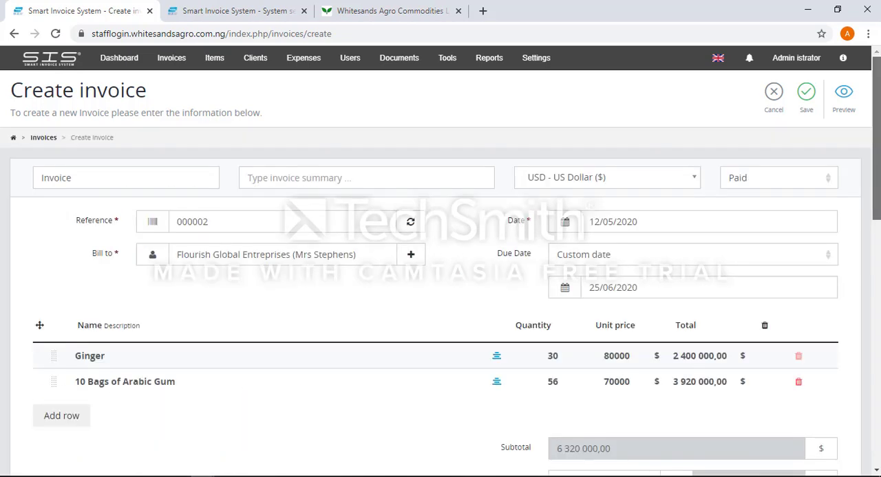
left_click(123, 181)
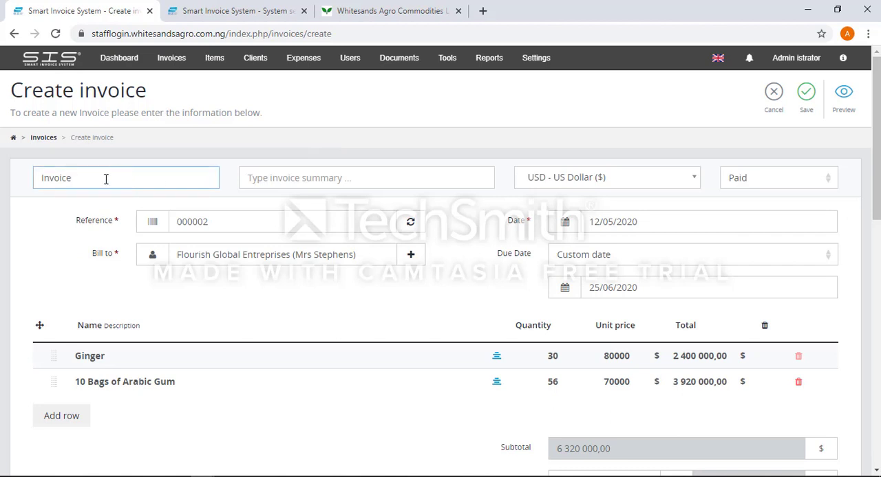
left_click_drag(104, 179, 10, 174)
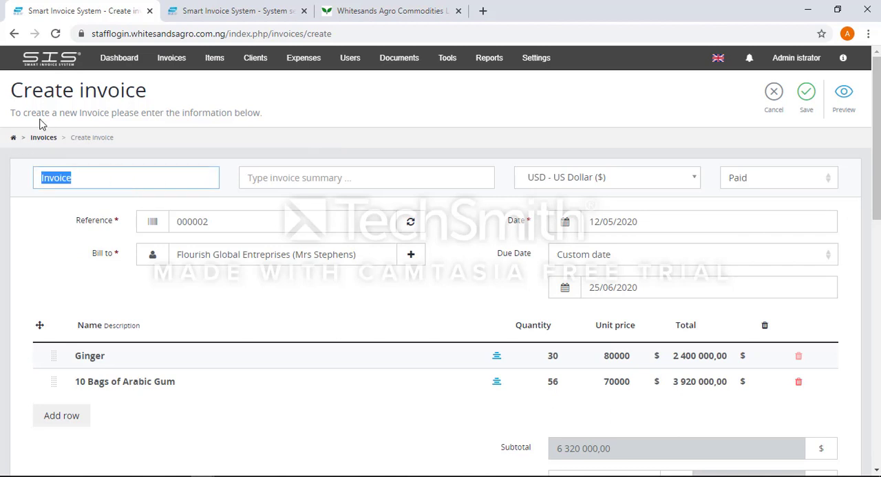
type("Flourish ")
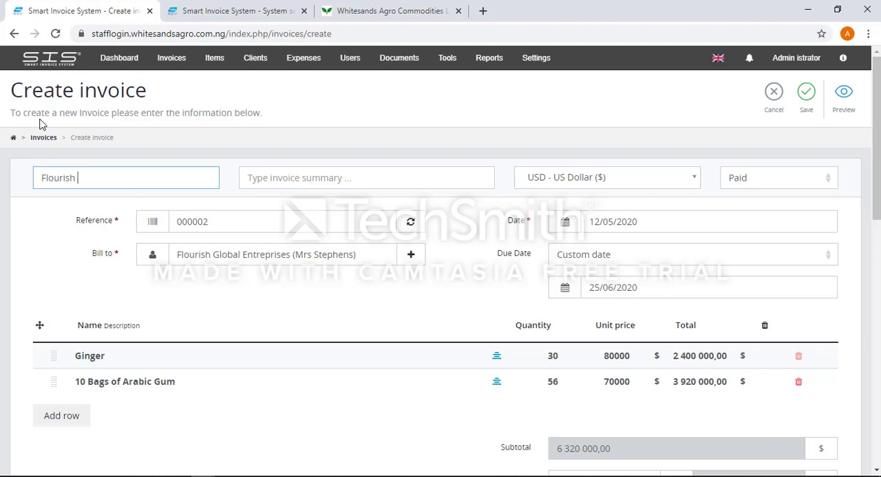
type("Global Invoice")
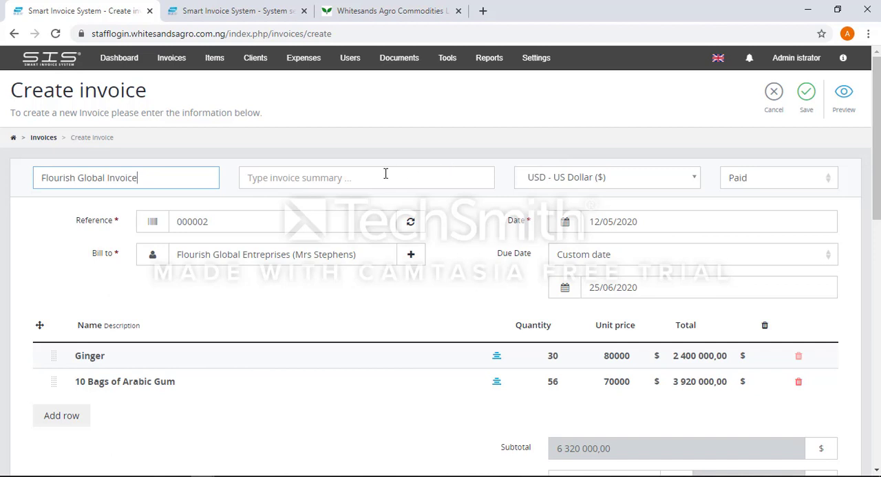
Review the completed invoice form, leaving the summary empty, and create the invoice.
left_click(299, 170)
left_click_drag(875, 124, 877, 261)
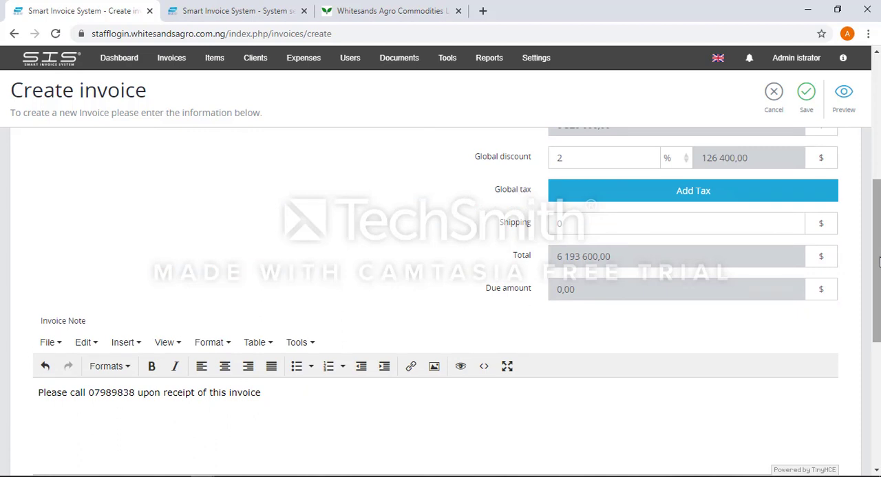
left_click_drag(877, 262, 869, 121)
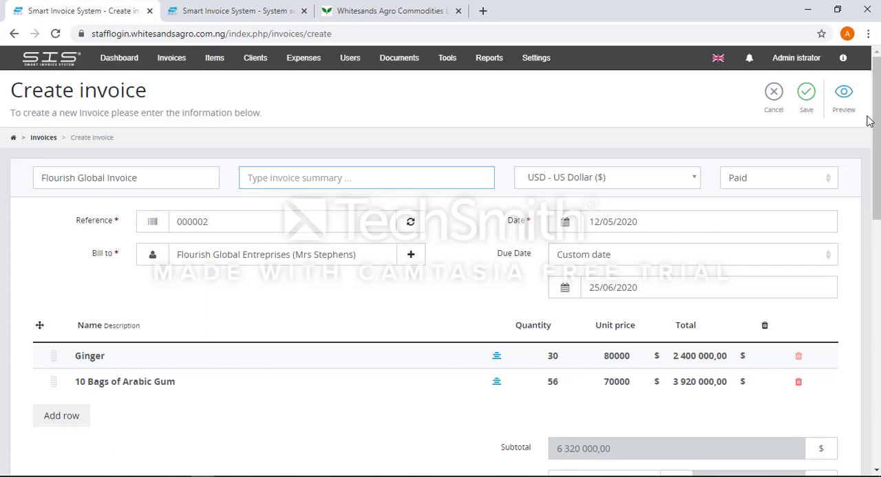
left_click_drag(875, 138, 876, 383)
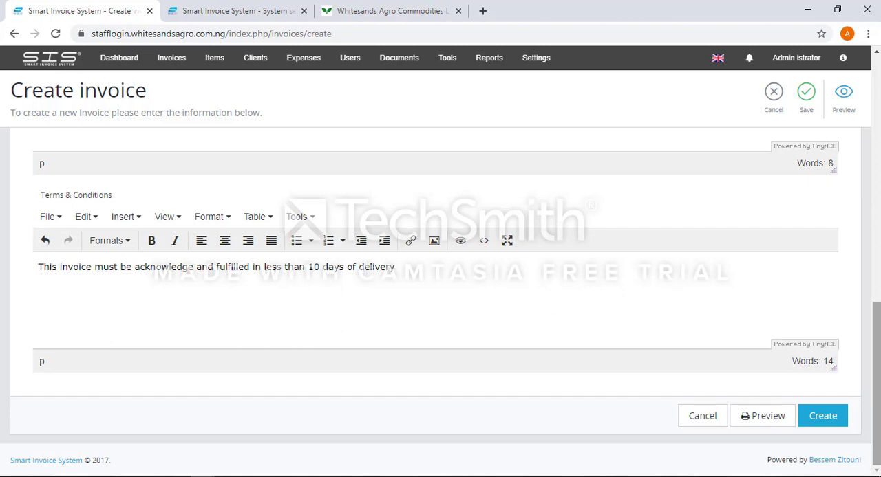
left_click(829, 425)
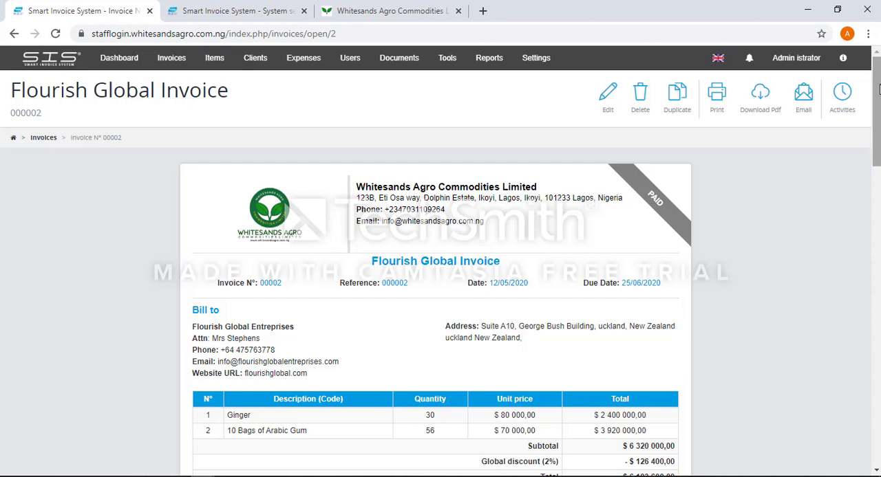
Look over both pages of the created invoice, and download it as a PDF and open the file.
left_click_drag(875, 104, 877, 158)
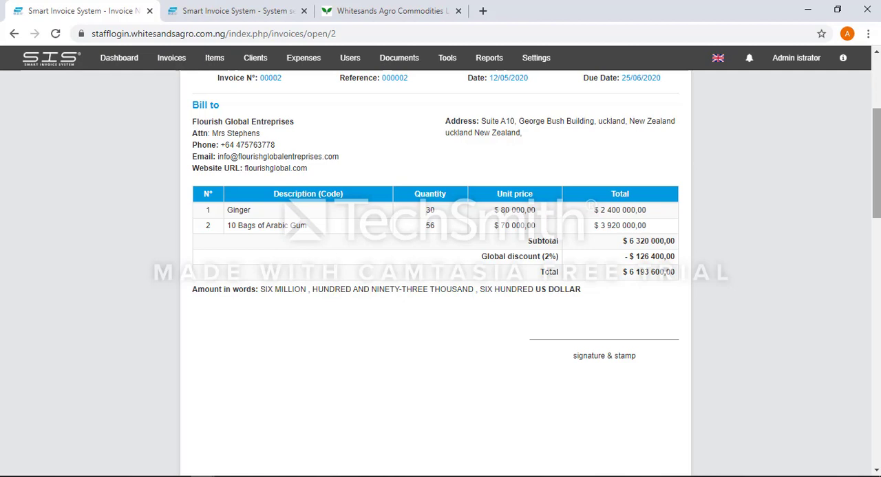
scroll(434, 275, "down", 7)
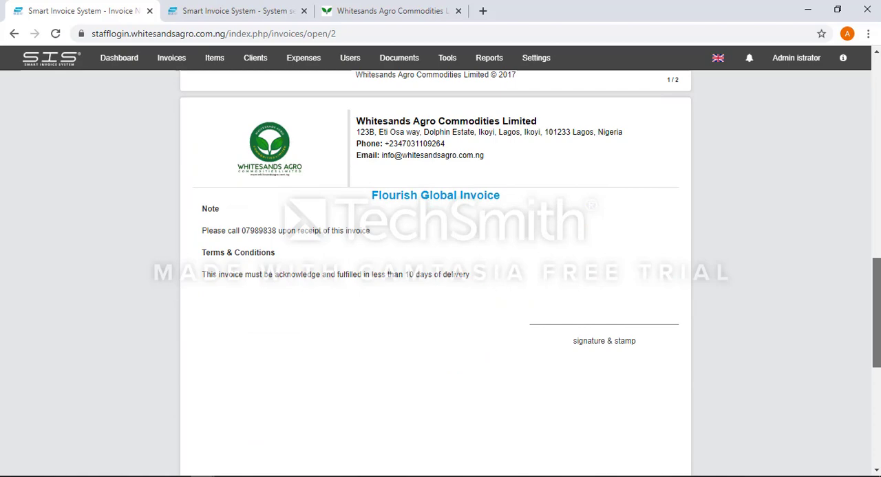
left_click_drag(876, 308, 834, 100)
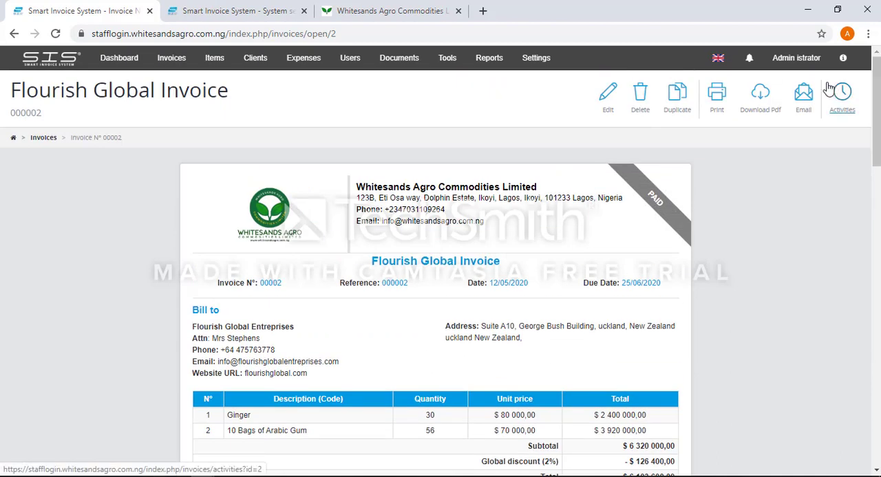
left_click(760, 103)
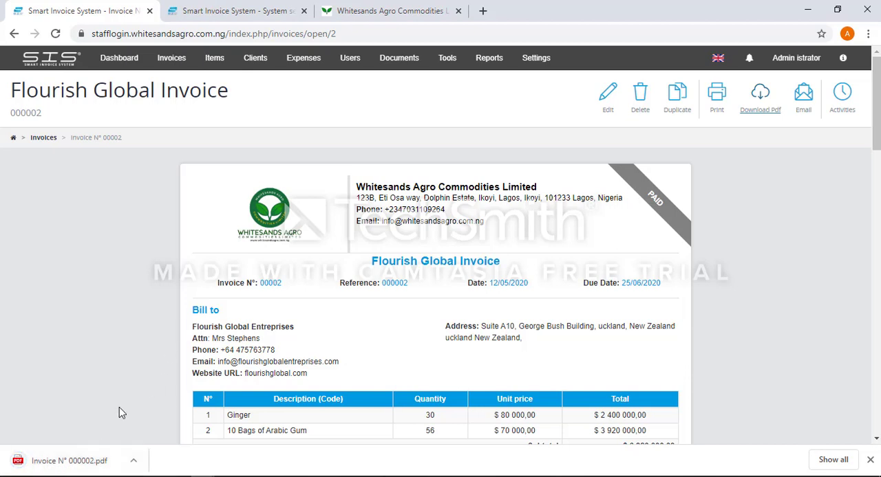
left_click(75, 462)
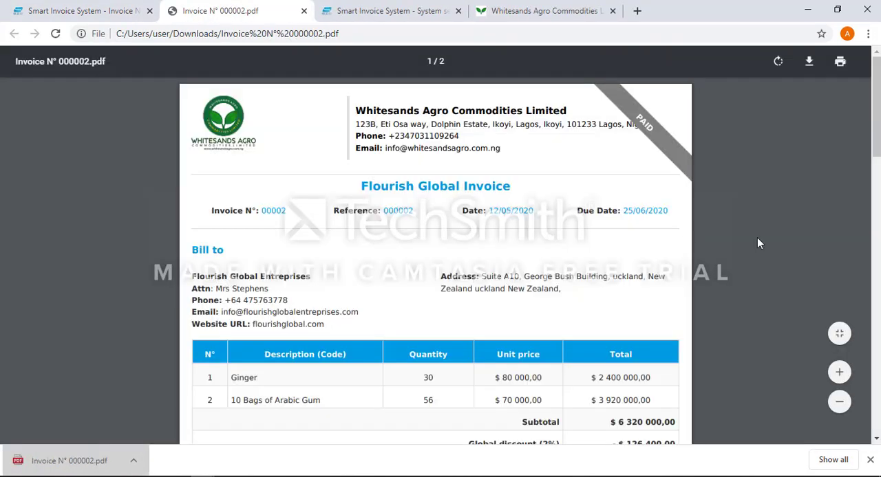
left_click_drag(878, 131, 865, 99)
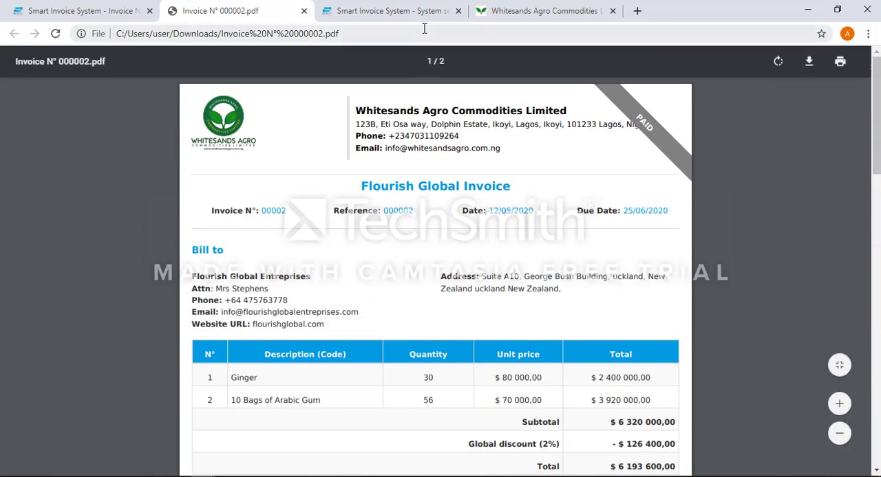
Return to the invoice's page in the Smart Invoice System and start printing the invoice.
left_click(117, 7)
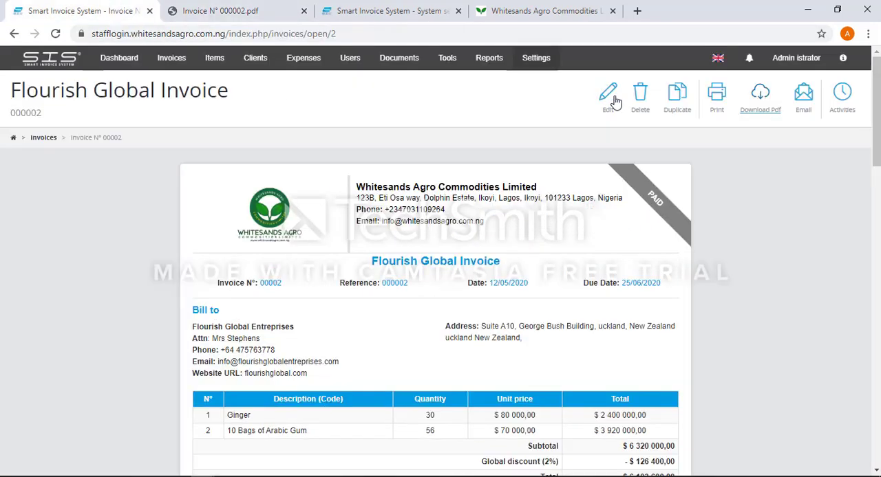
left_click(715, 96)
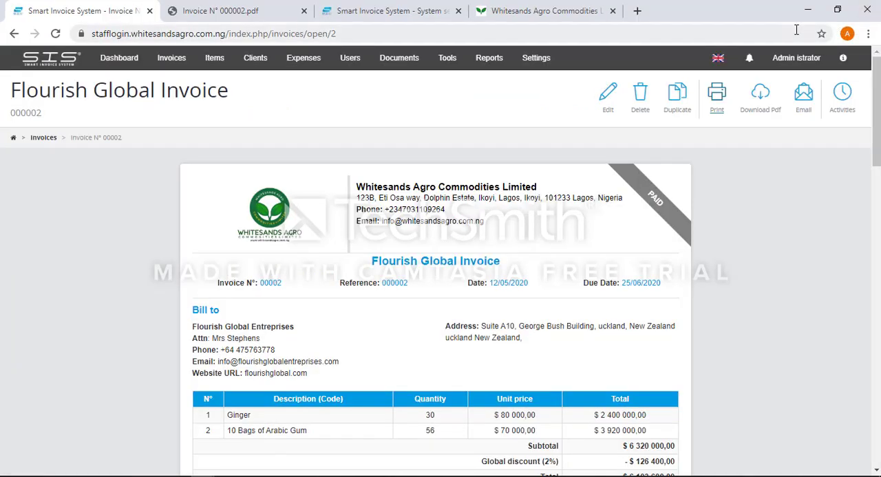
Email the invoice with its PDF attached, replacing the client's address with another recipient's e-mail address.
left_click(808, 108)
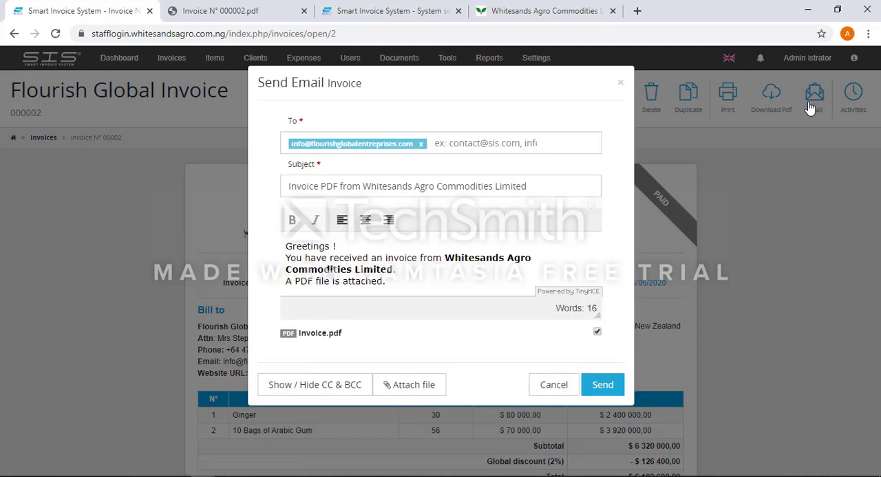
left_click(421, 144)
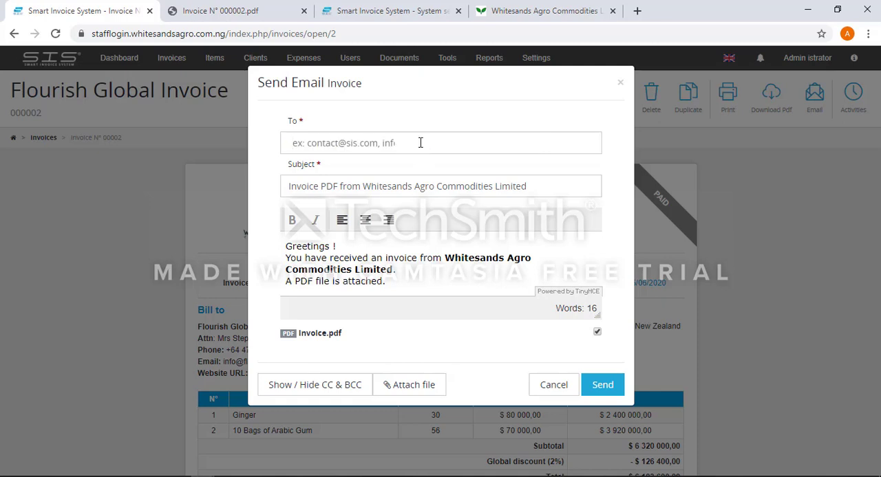
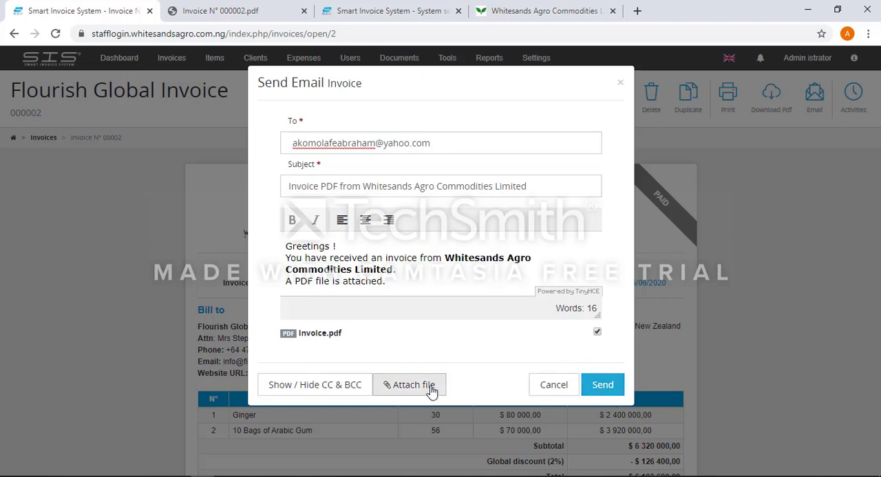
left_click(602, 386)
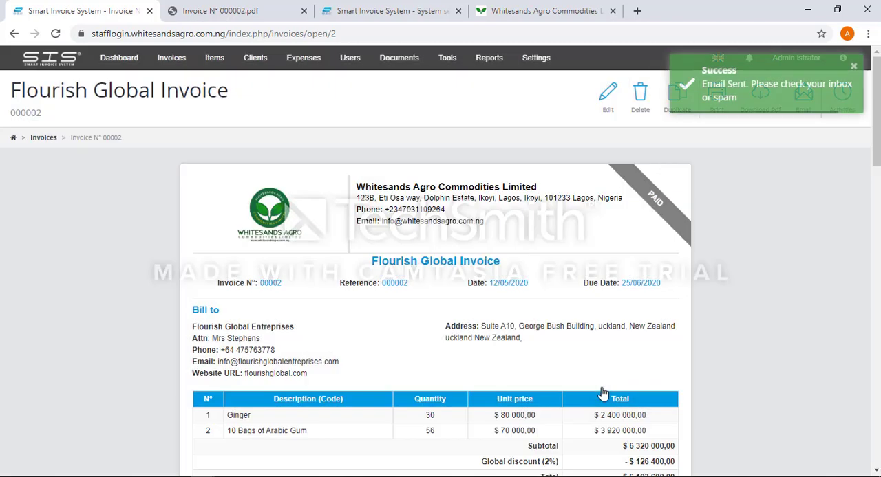
Switch to Yahoo Mail in a new browser tab and check the inbox for the sent invoice.
left_click(635, 14)
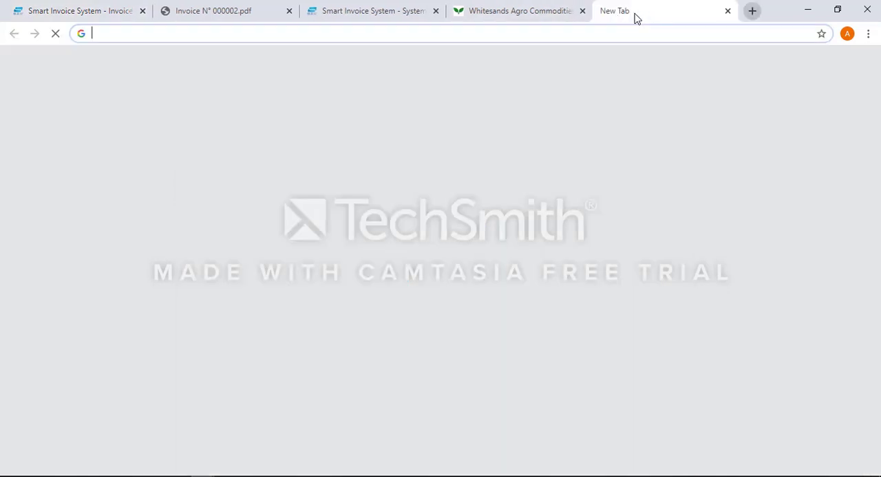
type("yah")
key("Return")
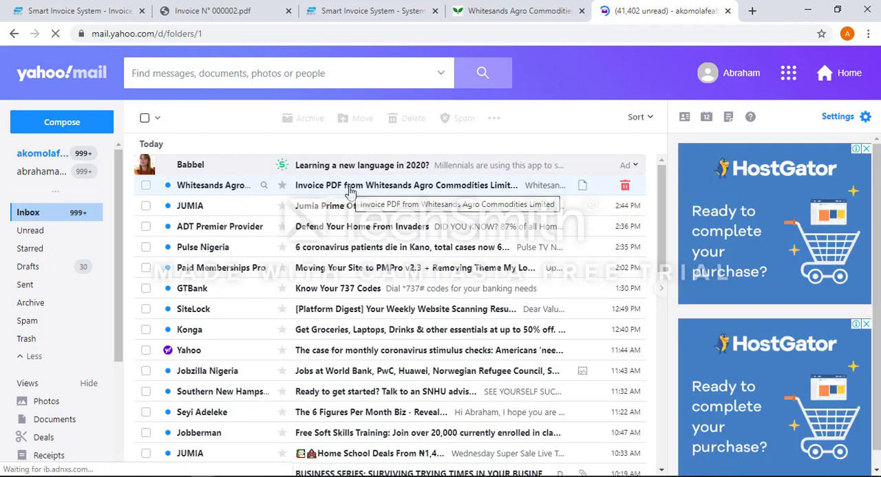
Open the received invoice email from Whitesands Agro Commodities Limited and preview its attached PDF to check the invoice.
left_click(507, 189)
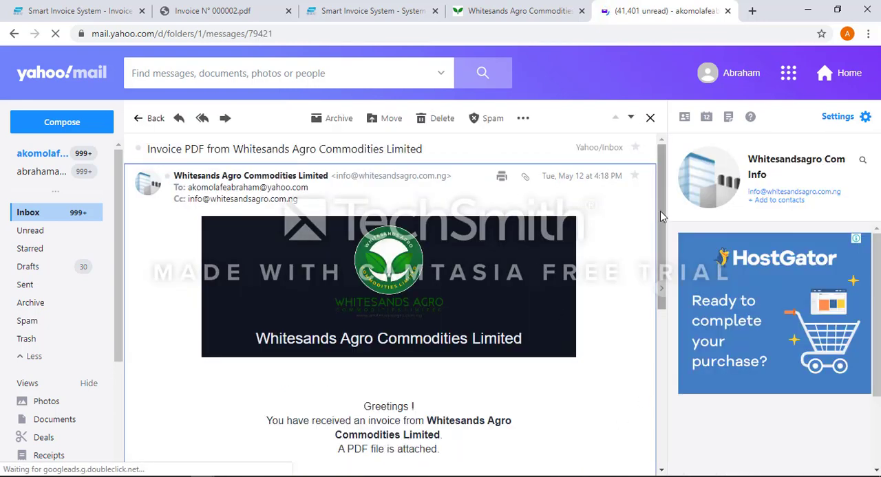
left_click_drag(661, 217, 674, 272)
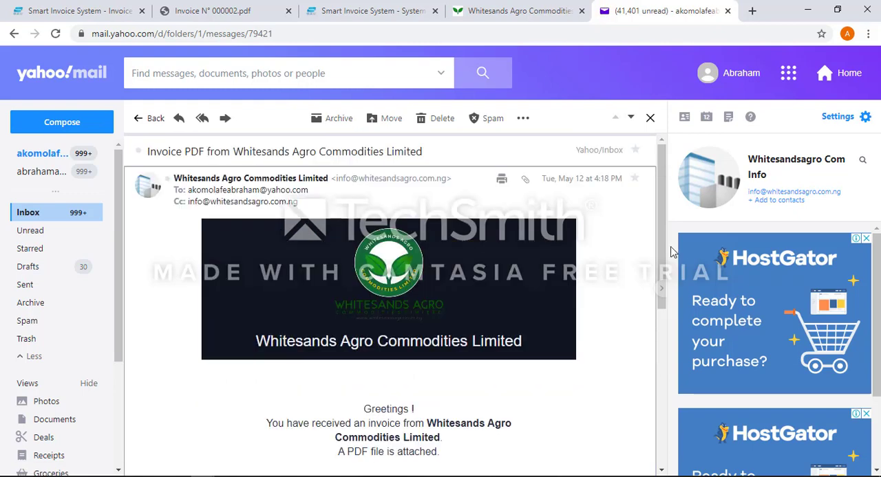
scroll(667, 261, "down", 3)
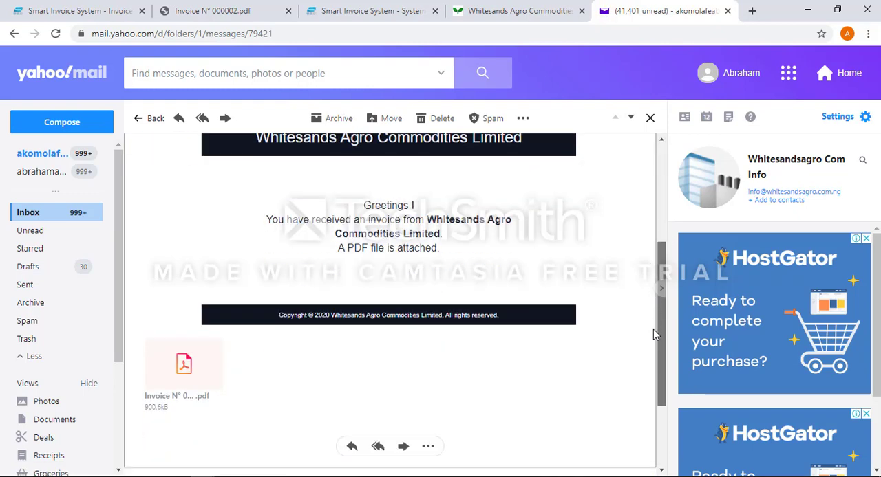
left_click(172, 378)
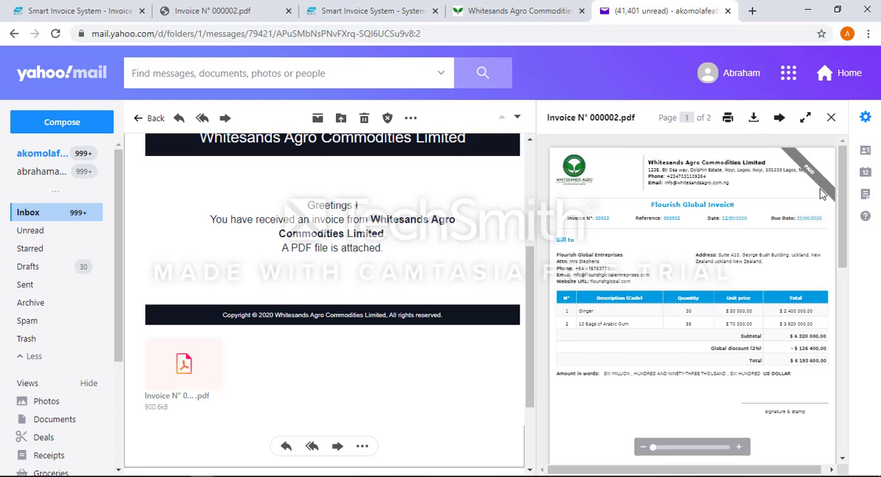
left_click_drag(844, 199, 861, 164)
Return to the Smart Invoice System and open the list of all invoices.
left_click(523, 10)
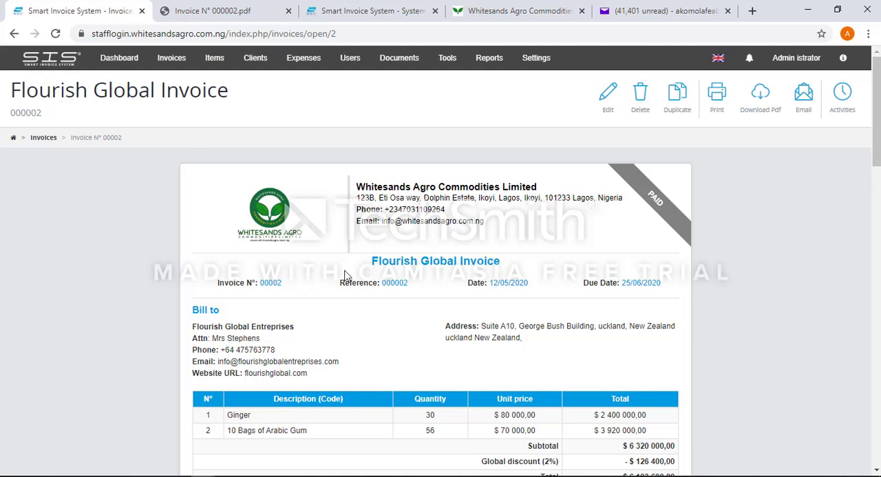
left_click(164, 66)
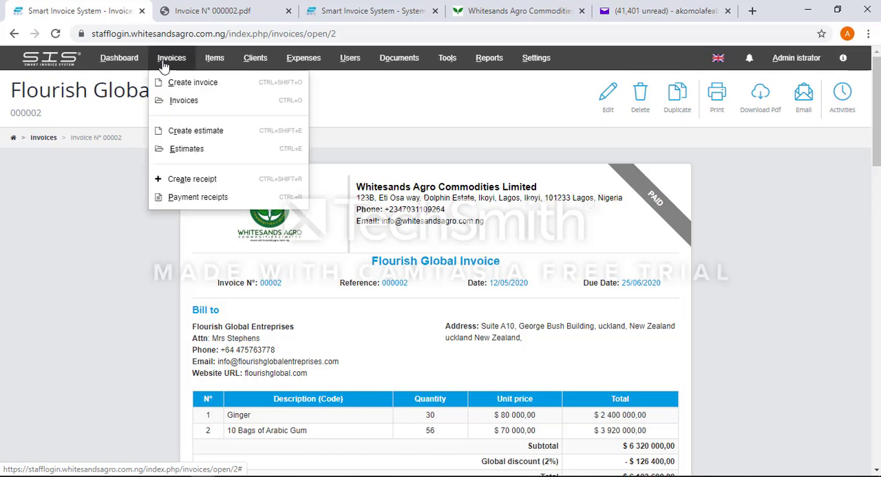
left_click(184, 103)
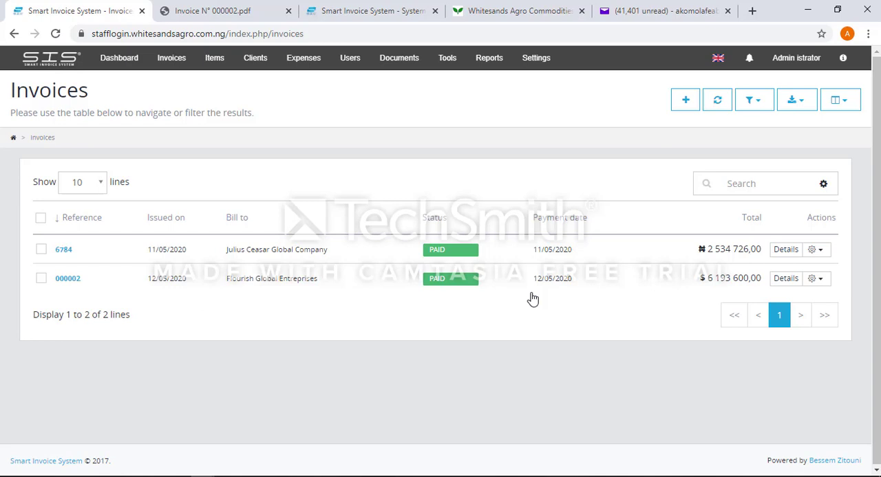
Search the invoice list for "julius caesar", and replace the search term with "arabic".
left_click(765, 183)
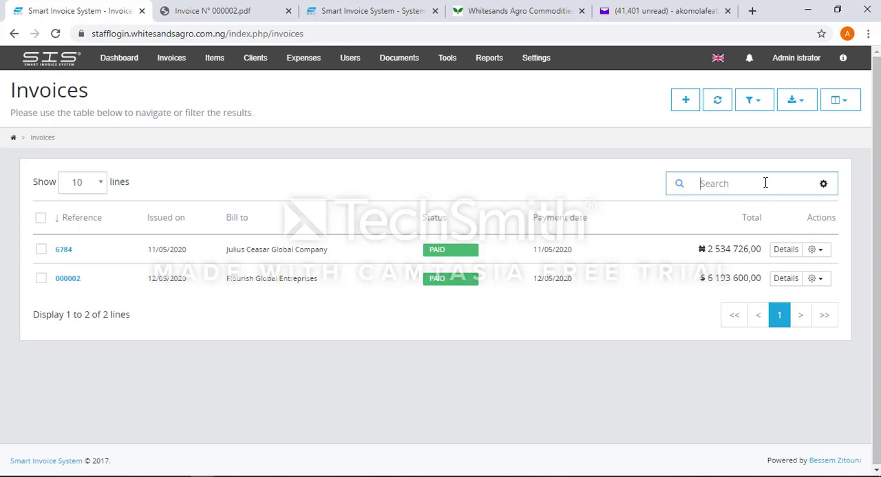
type("ju")
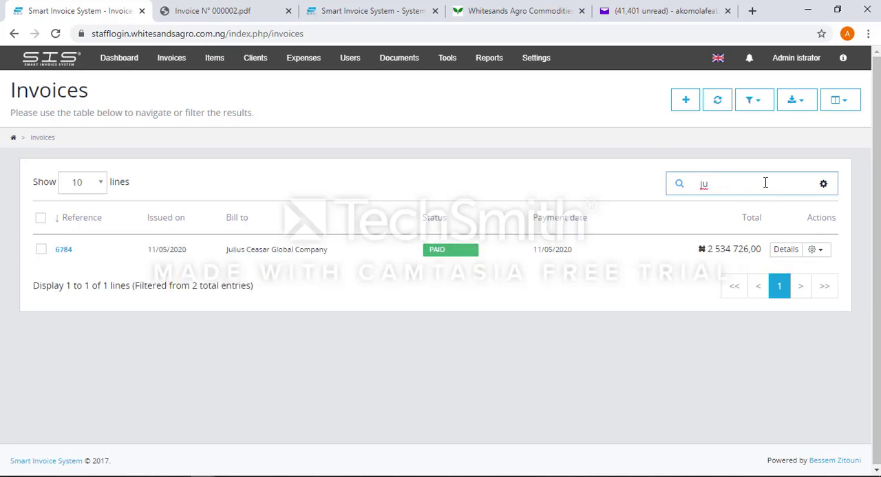
type("lius ")
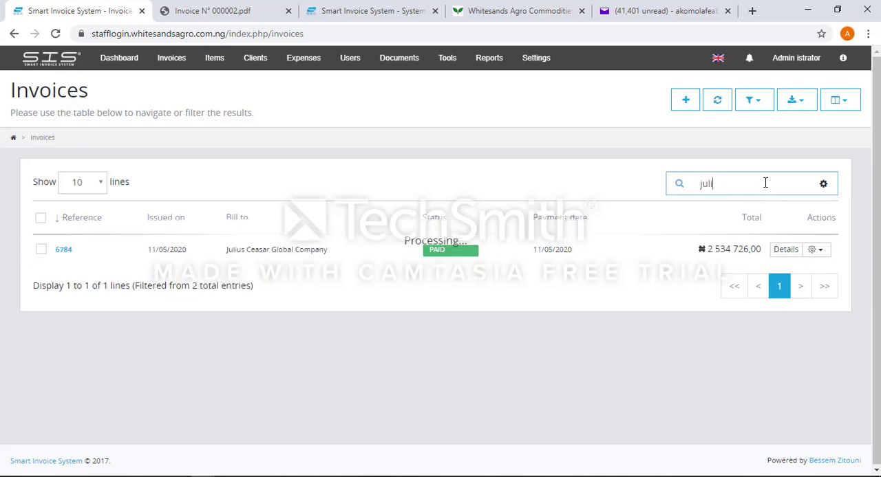
type("caesar")
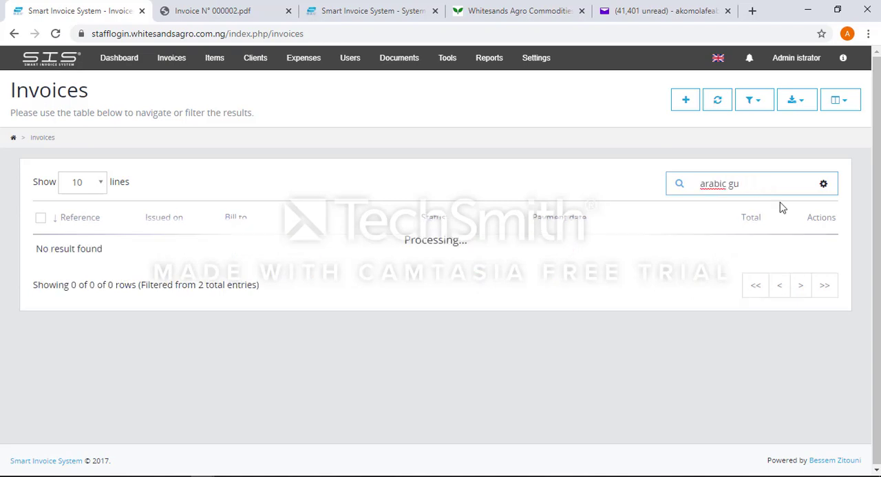
key("BackSpace")
key("BackSpace")
key("BackSpace")
key("BackSpace")
key("BackSpace")
key("BackSpace")
key("BackSpace")
key("BackSpace")
key("BackSpace")
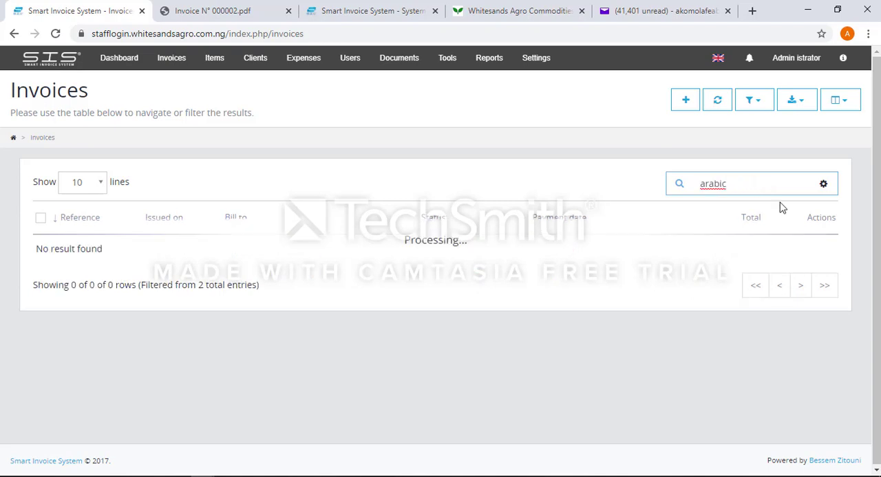